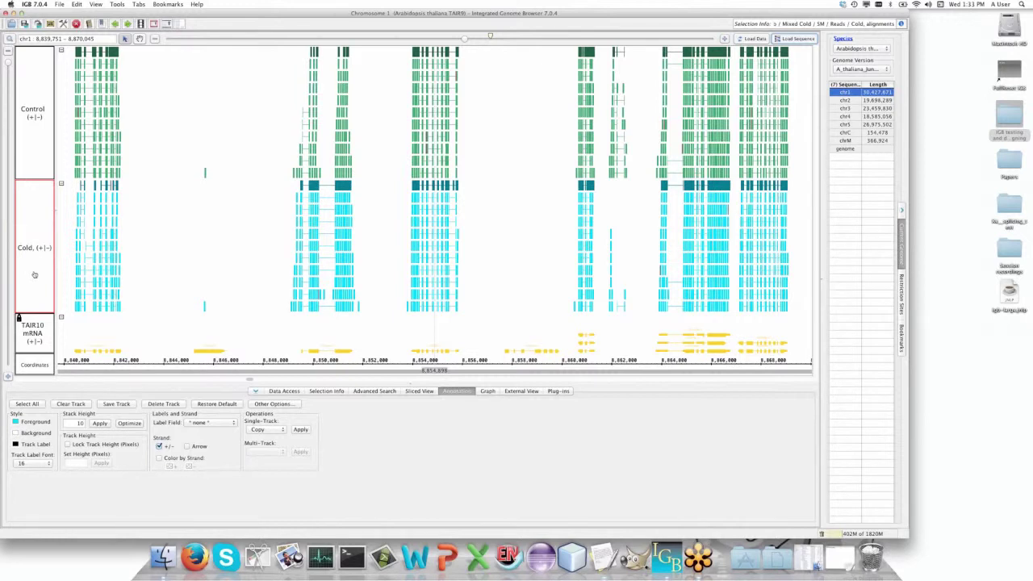
- Run the Find Junctions operation on the Control and Cold read alignment tracks together
shift+click(34, 138)
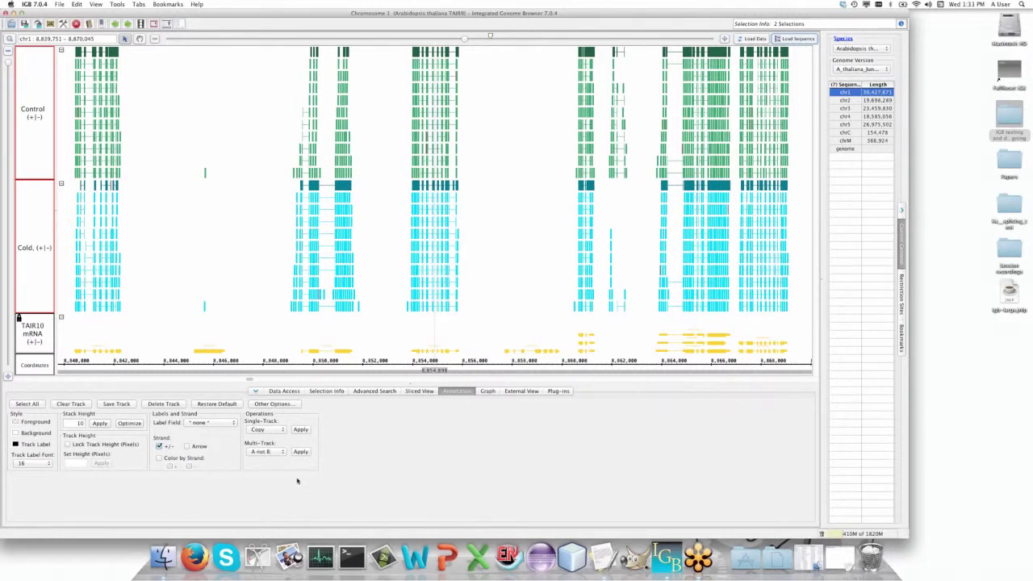
click(278, 431)
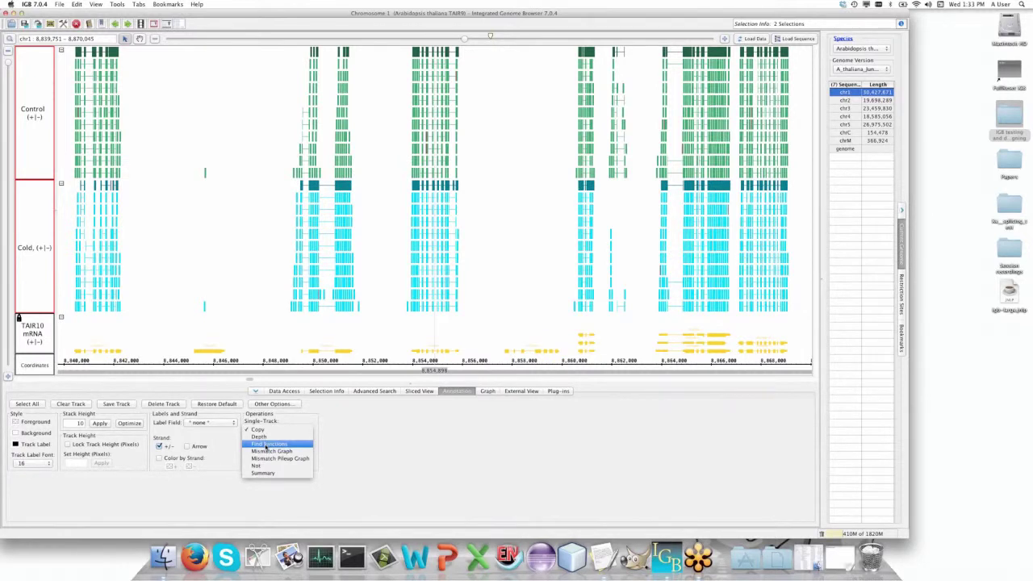
click(268, 445)
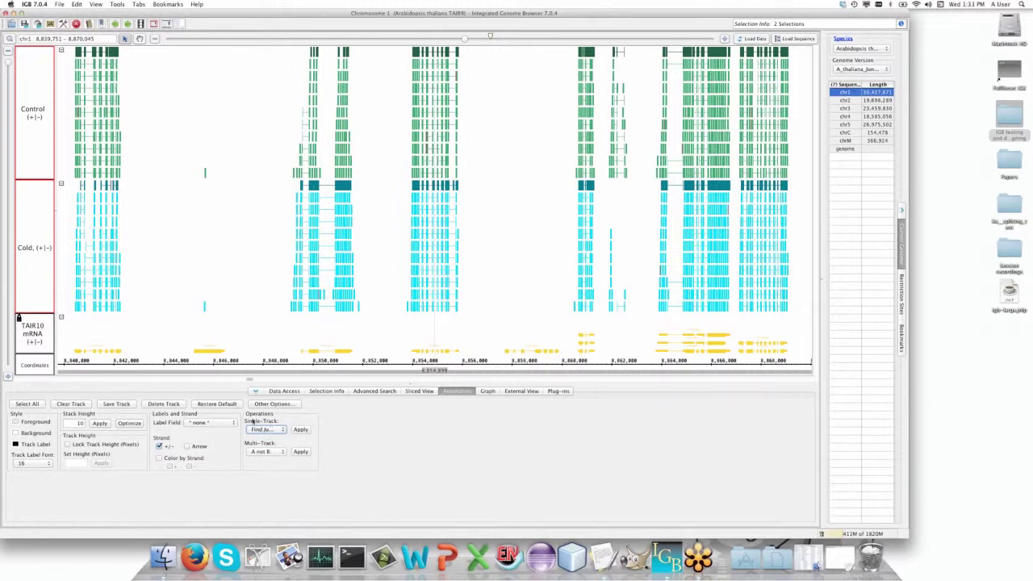
click(301, 430)
click(301, 429)
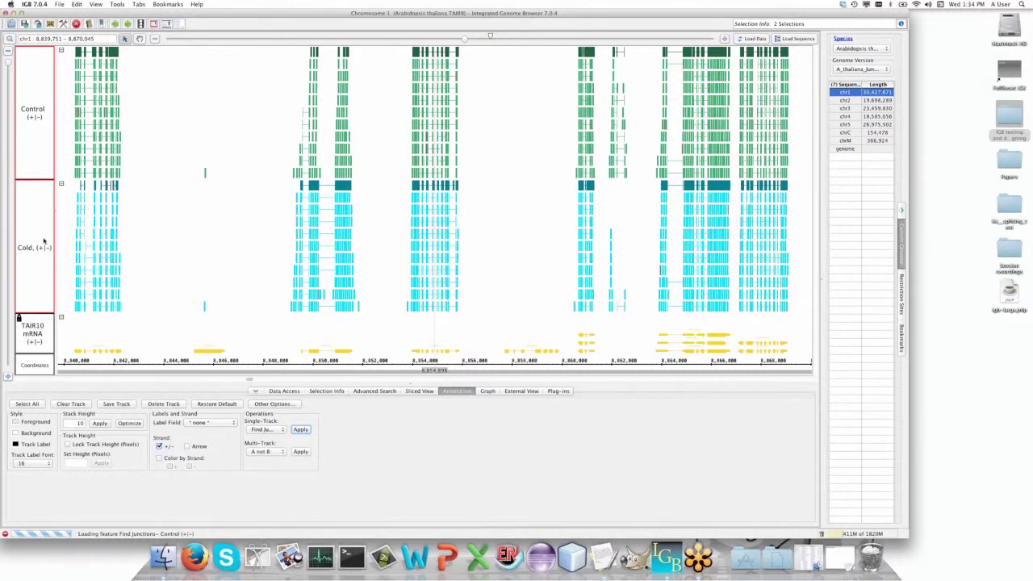
- Generate Depth graphs from the selected Control and Cold read alignment tracks
click(278, 431)
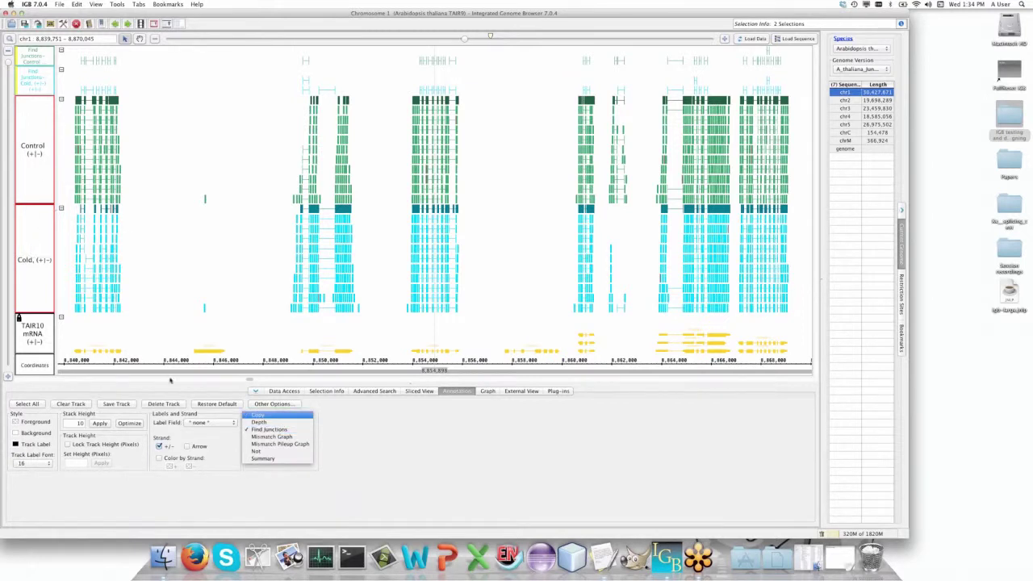
click(292, 423)
click(300, 429)
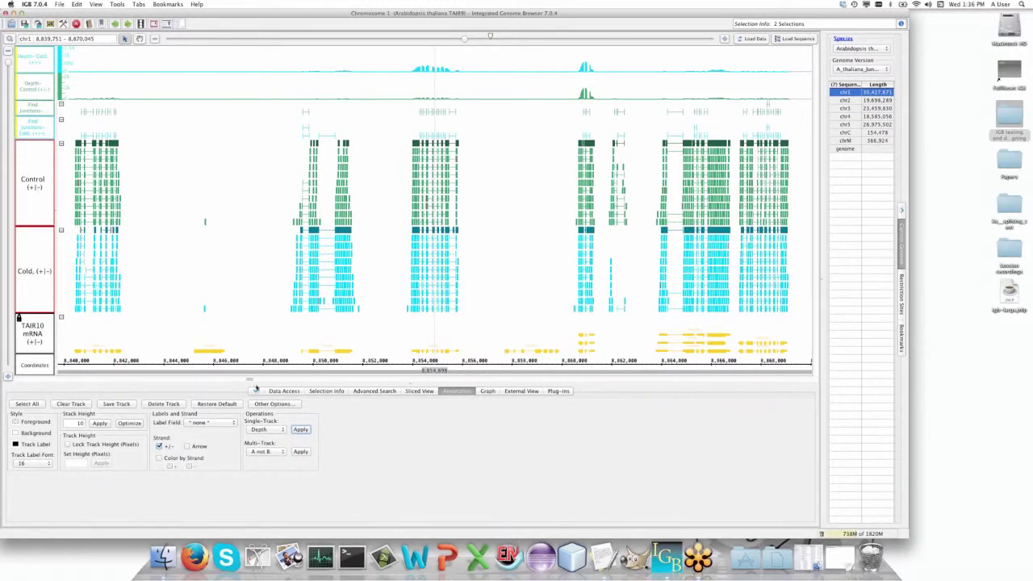
- Hide the original Cold and Control read alignment tracks, leaving the depth and junction tracks on display
click(280, 391)
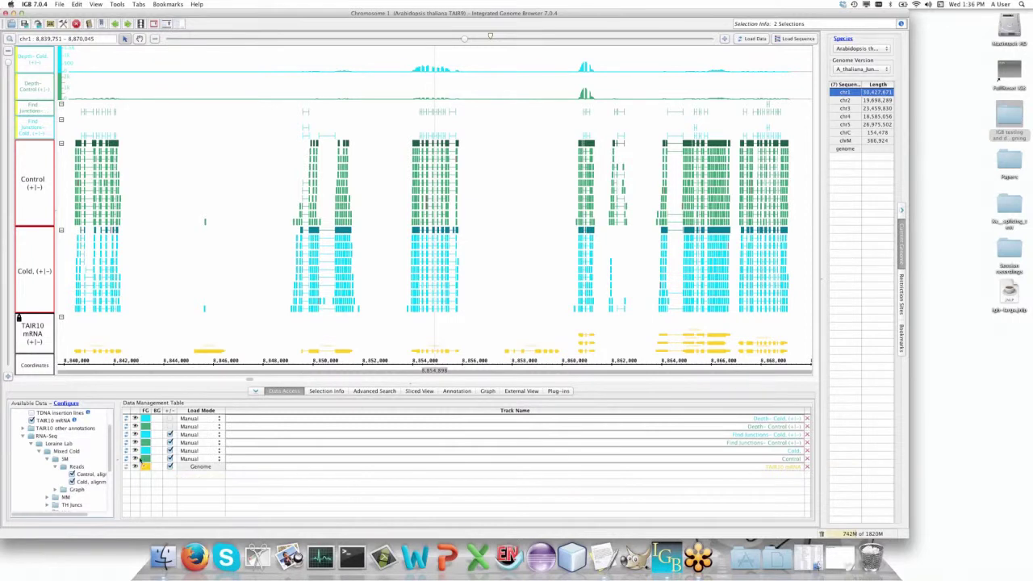
click(135, 451)
click(135, 458)
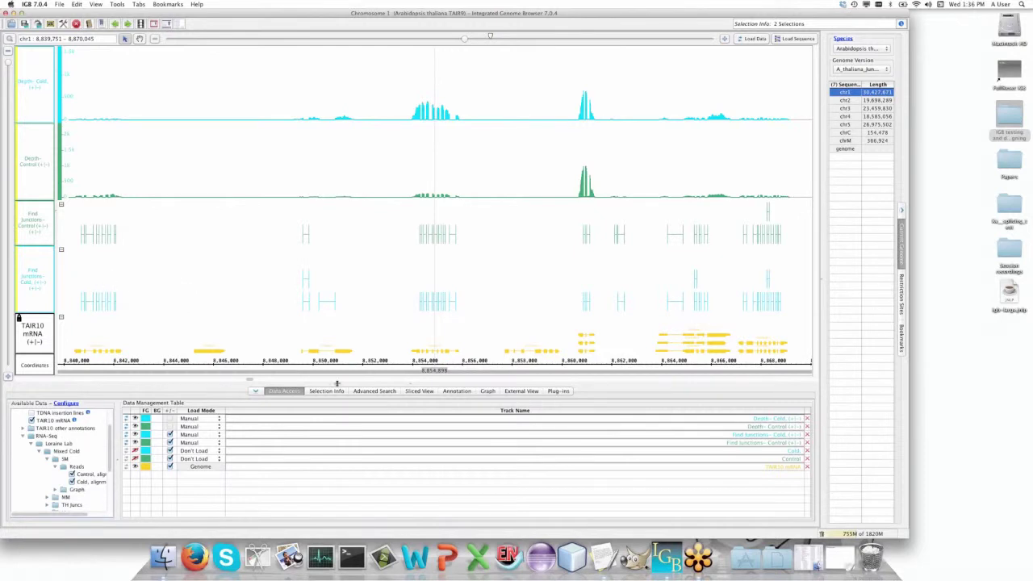
- Collapse the Cold Find Junctions track and expand it again
click(459, 390)
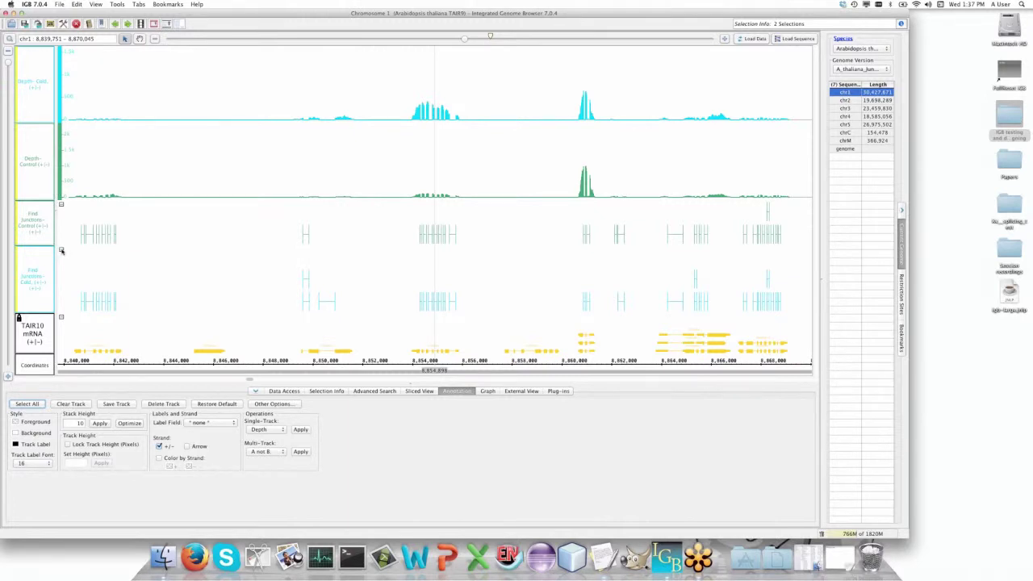
click(61, 250)
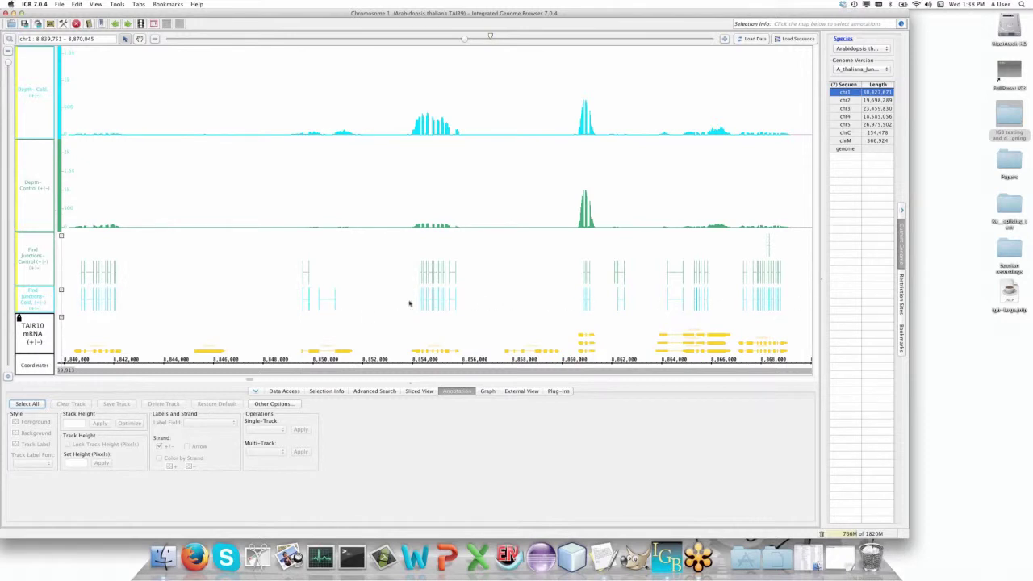
click(61, 291)
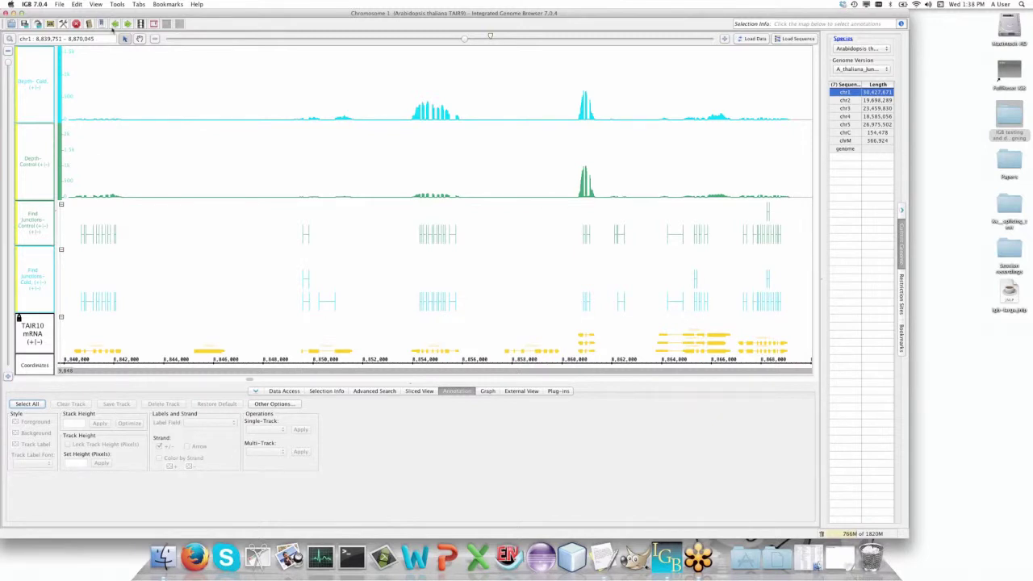
- Hide all visual tools in the genome view and show them again
click(96, 4)
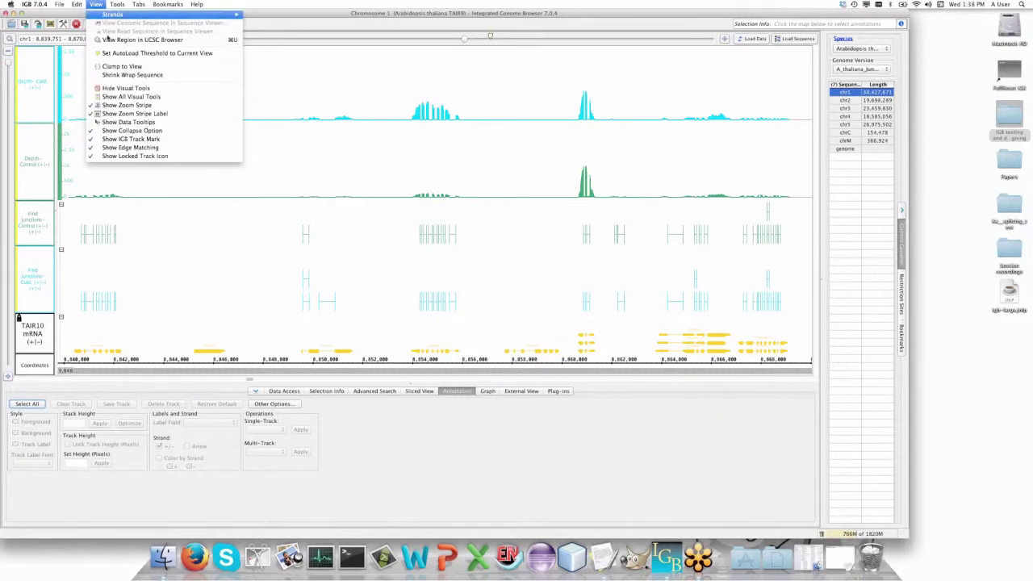
click(129, 88)
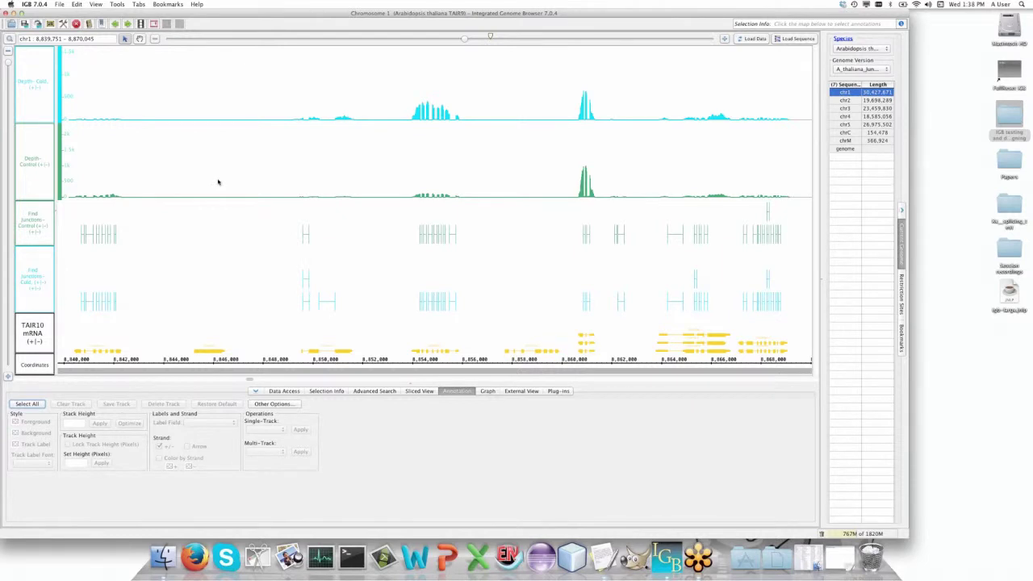
click(92, 4)
click(133, 97)
click(95, 4)
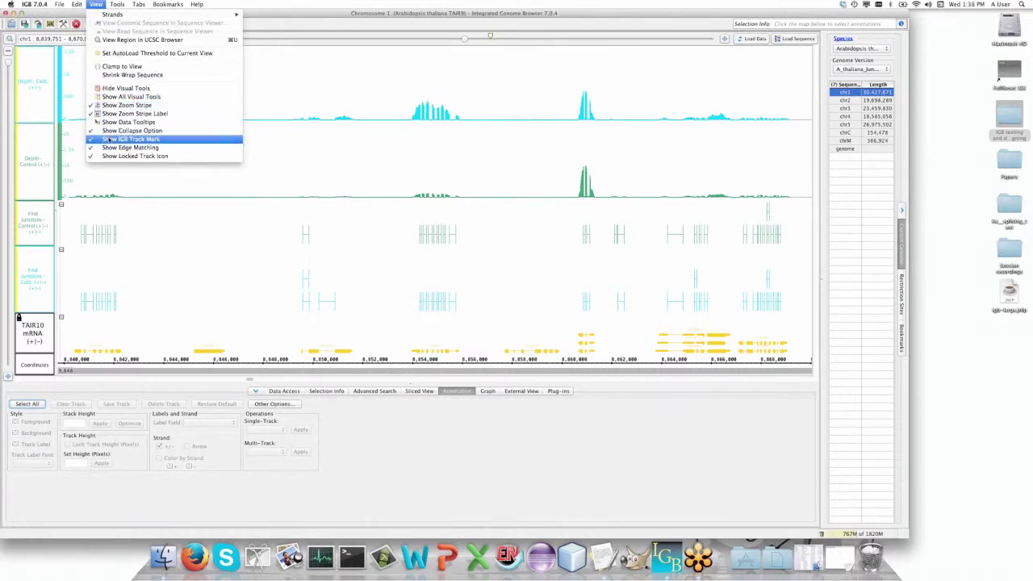
click(356, 159)
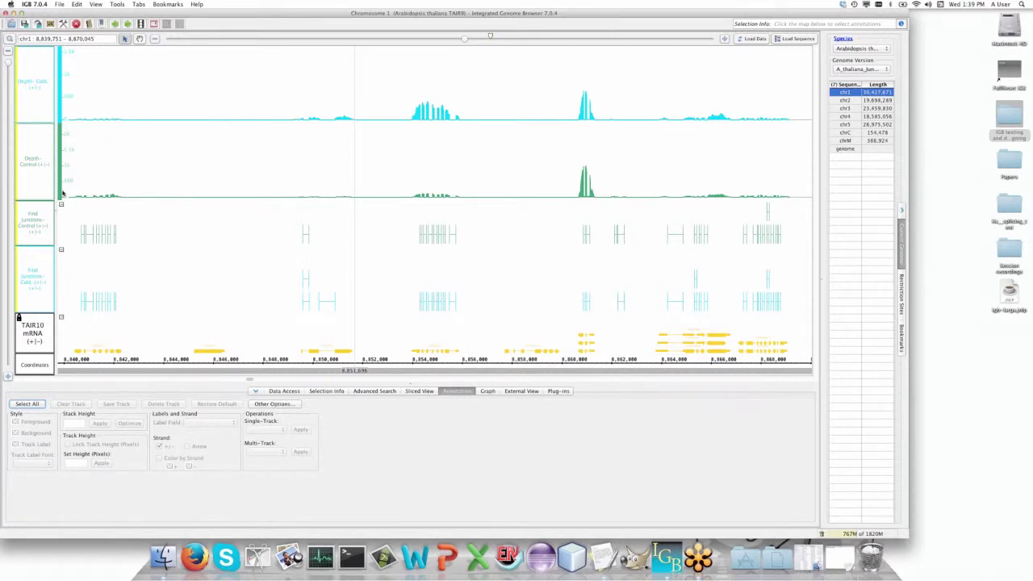
- Scale the Y axis of both Depth graphs by value with a maximum of 1000
click(488, 392)
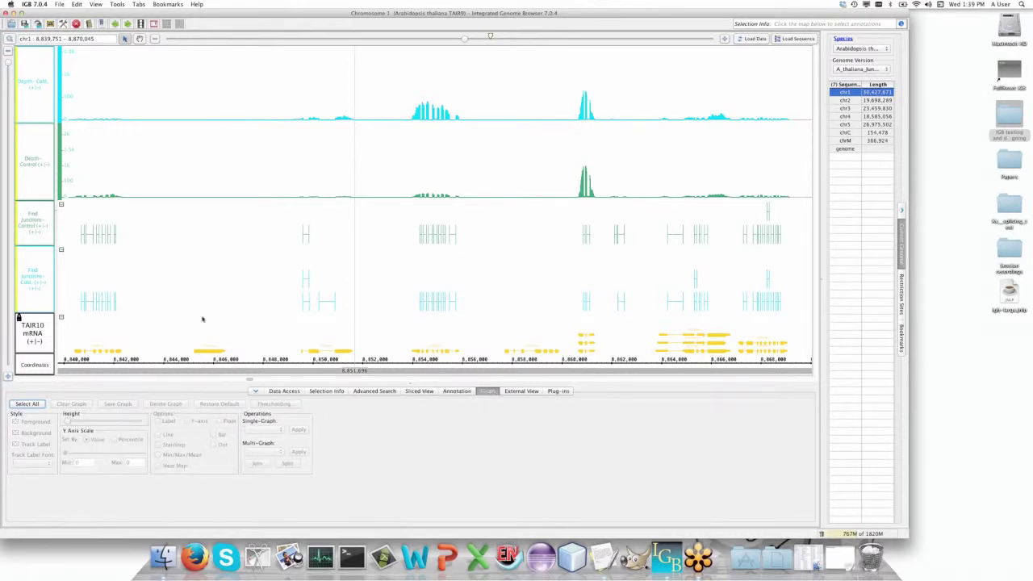
click(39, 86)
shift+click(27, 175)
click(114, 439)
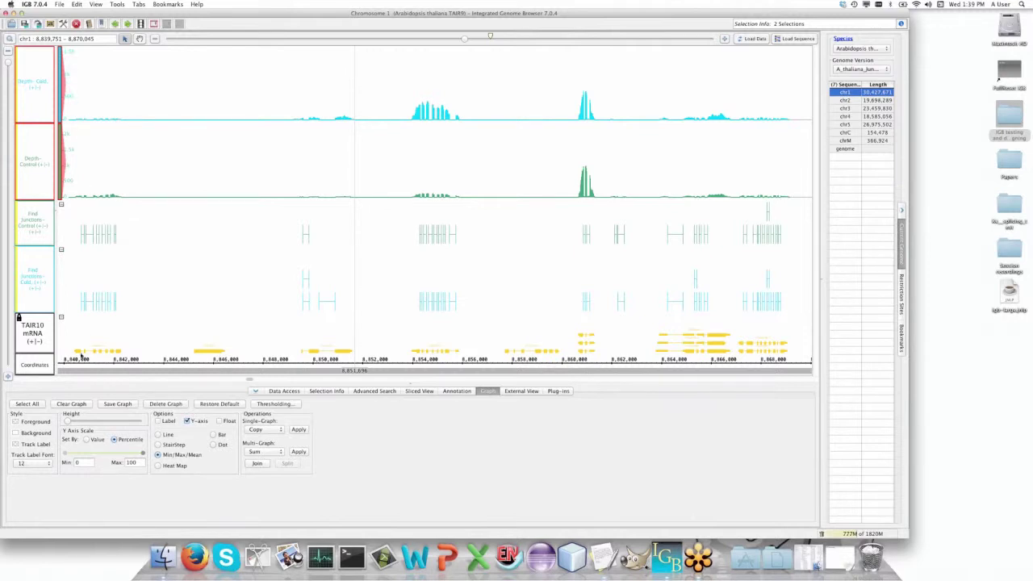
click(86, 440)
click(137, 463)
text(1495)
key(Return)
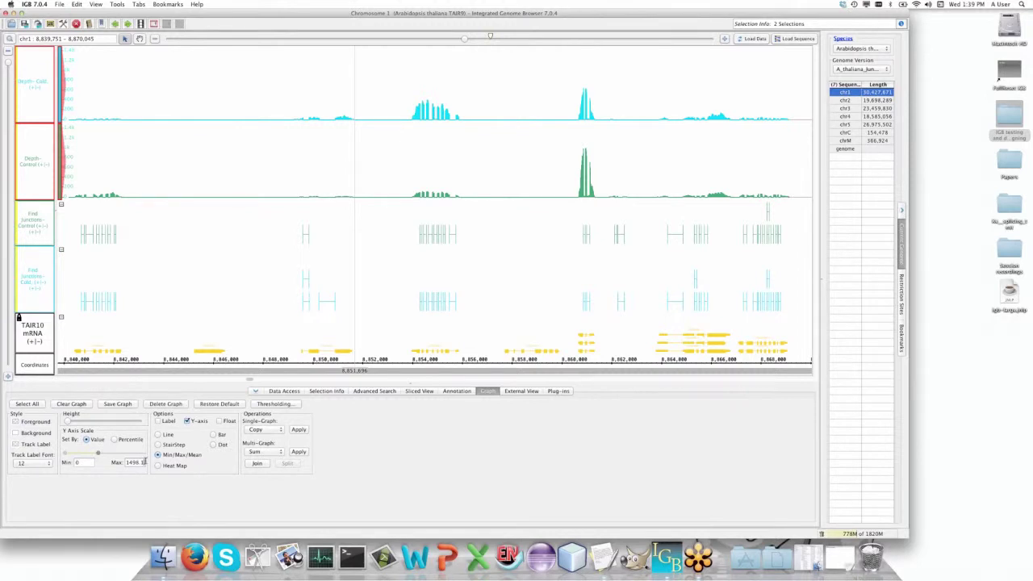
text(1000)
key(Return)
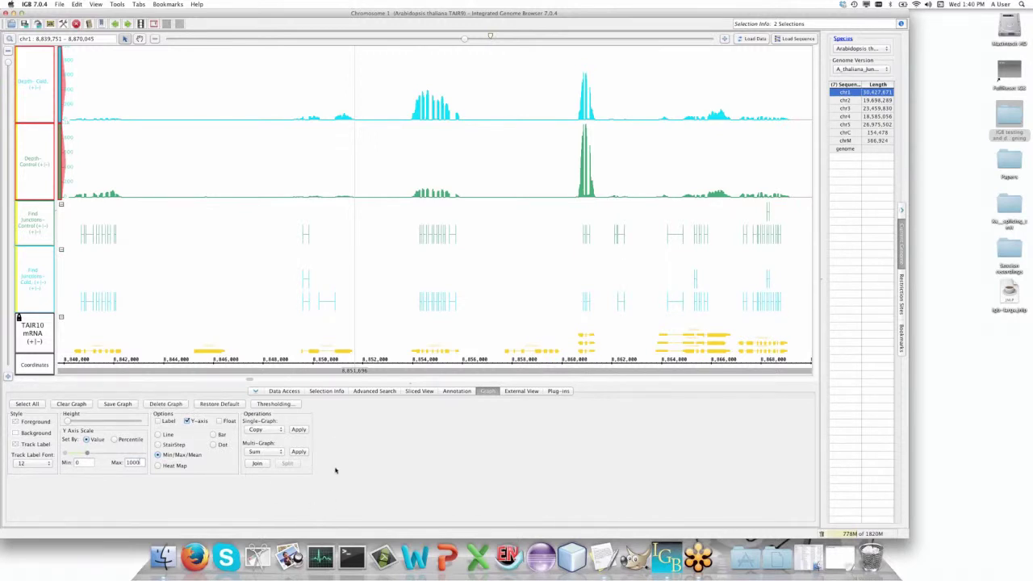
- Label the features in the Control and Cold Find Junctions tracks with their score field
drag(176, 39, 419, 51)
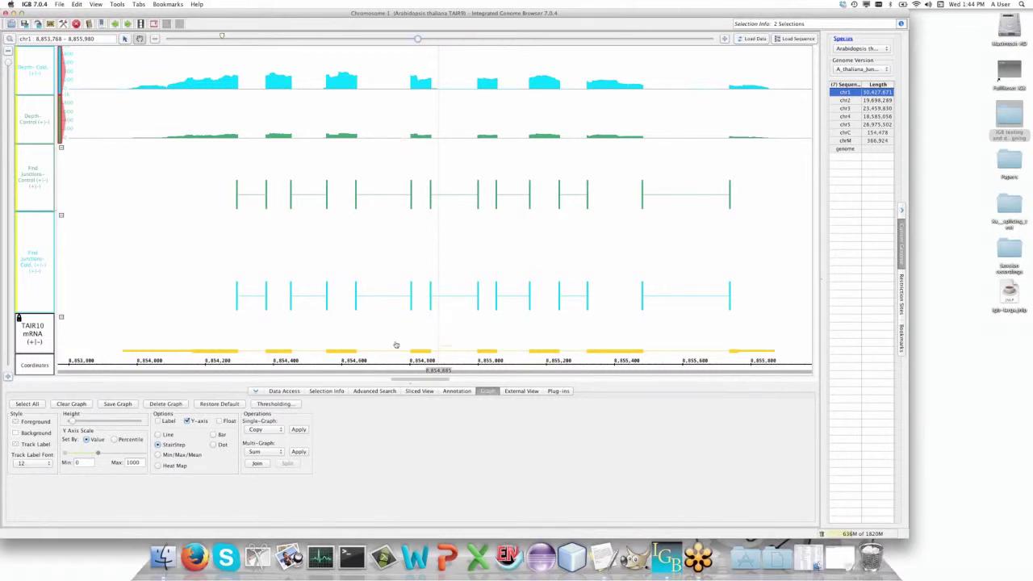
click(37, 187)
shift+click(38, 263)
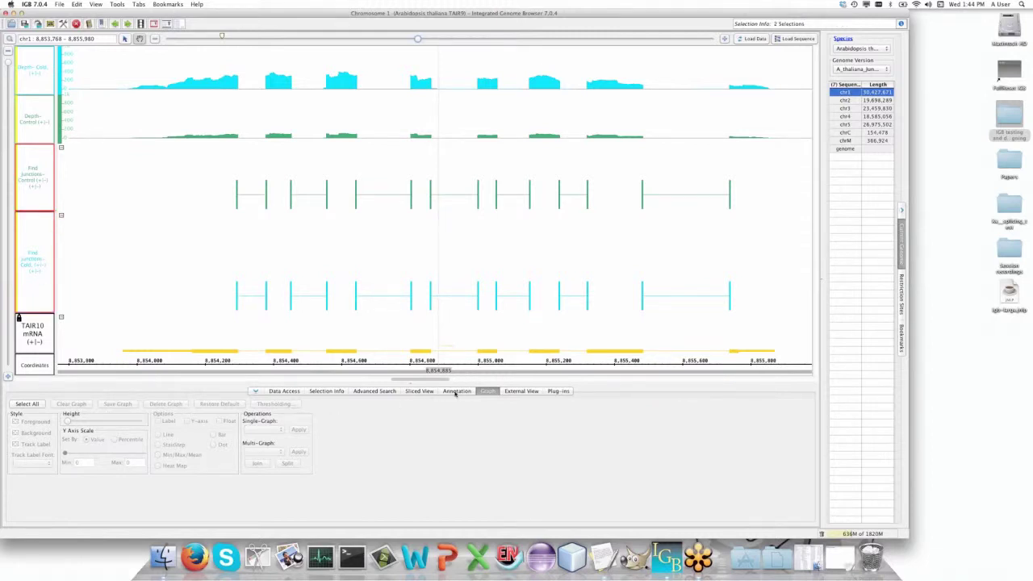
click(456, 392)
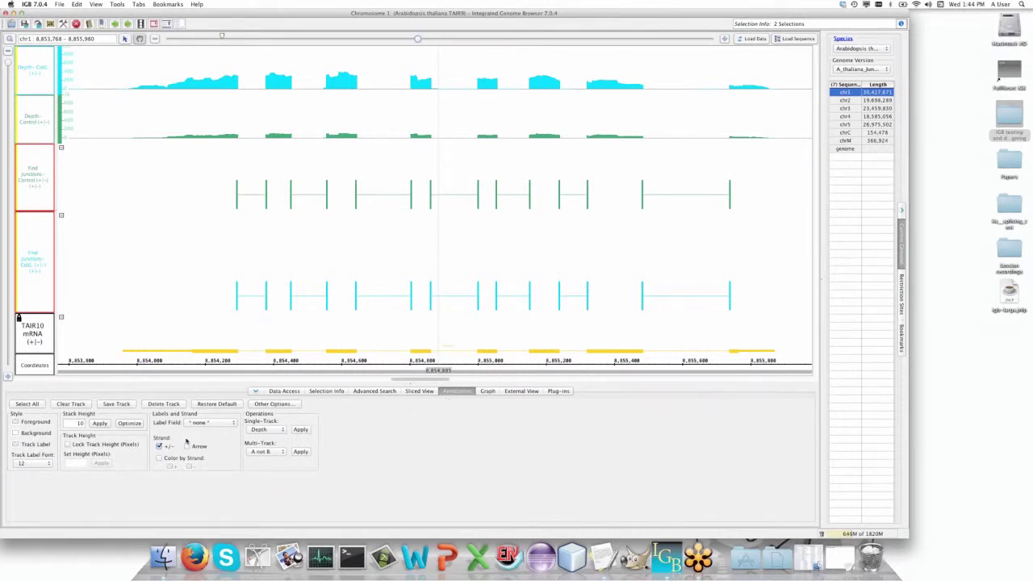
click(233, 424)
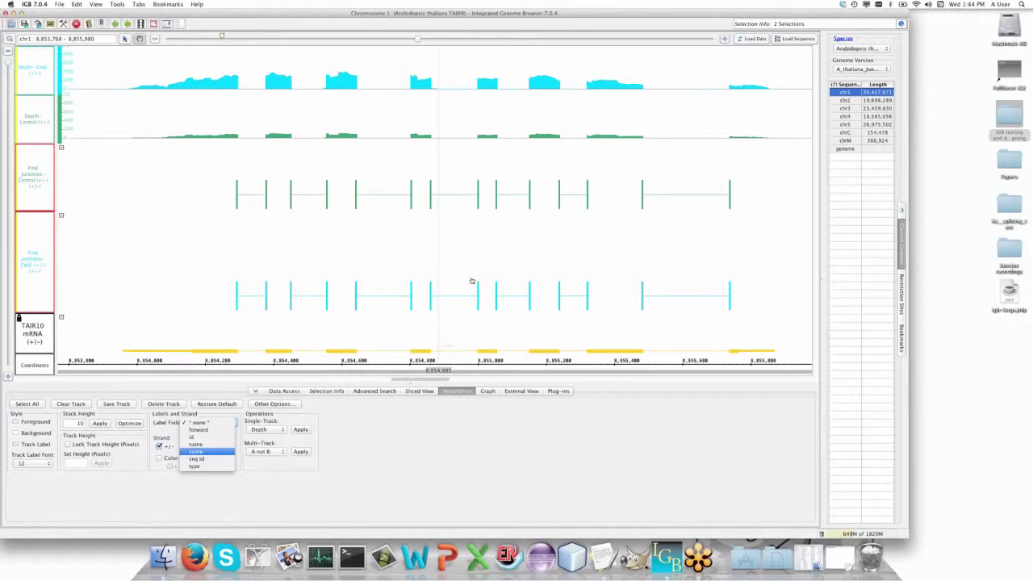
key(Return)
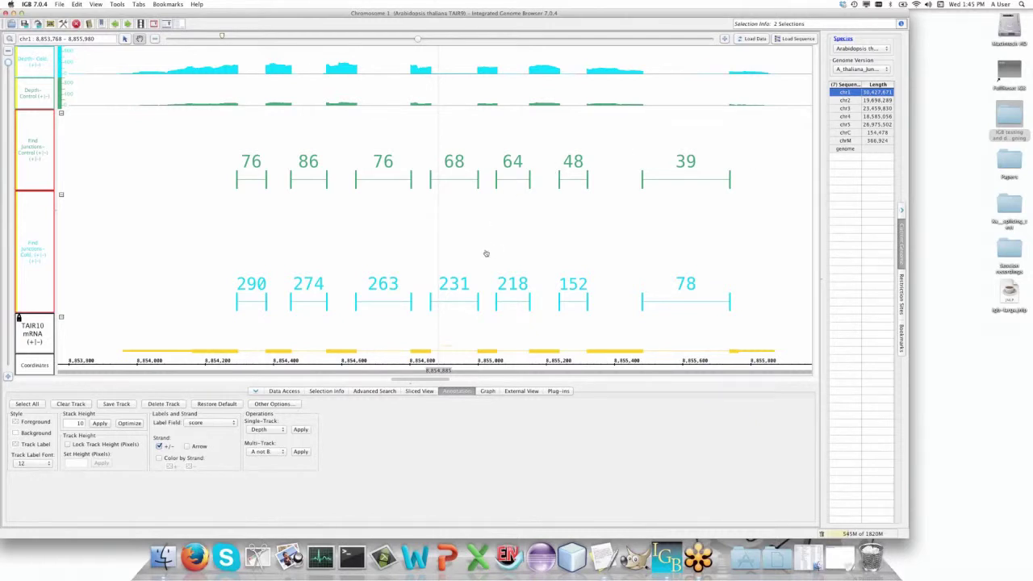
- Examine the junction scores of the neighbouring gene near position 8,849,700, comparing the Control junction with the two overlapping Cold junctions
drag(408, 40, 209, 72)
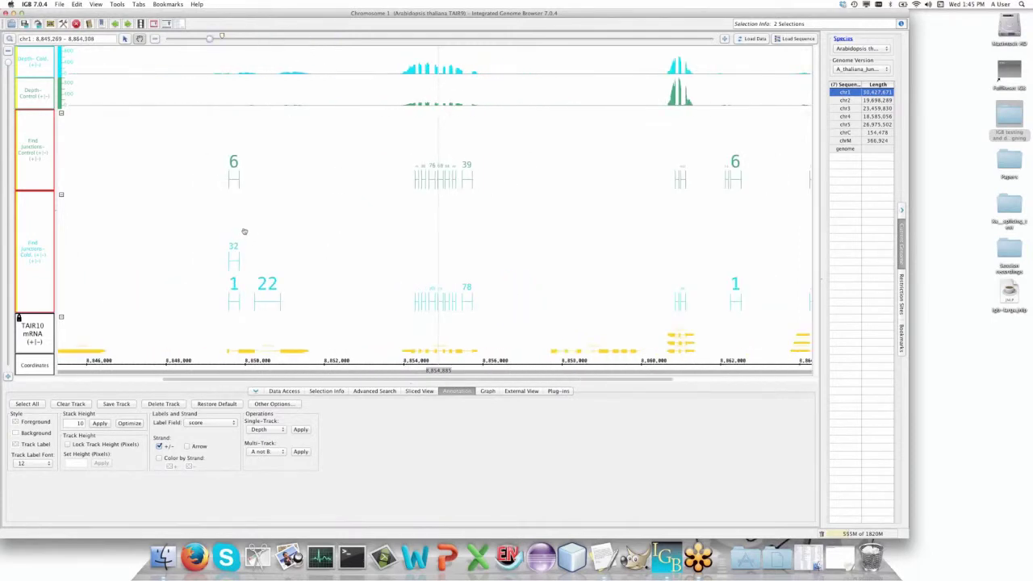
drag(253, 224, 483, 217)
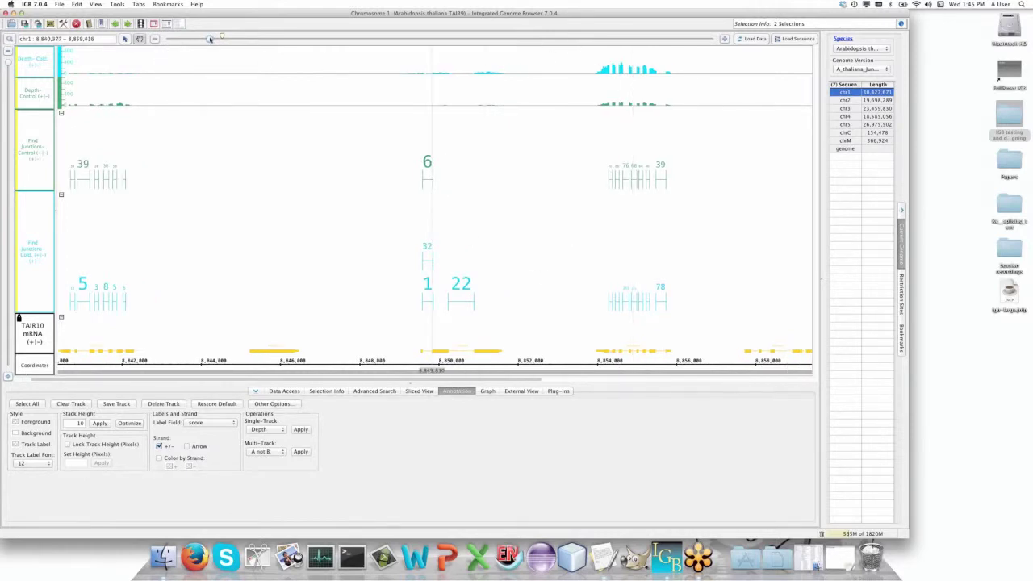
drag(228, 39, 412, 73)
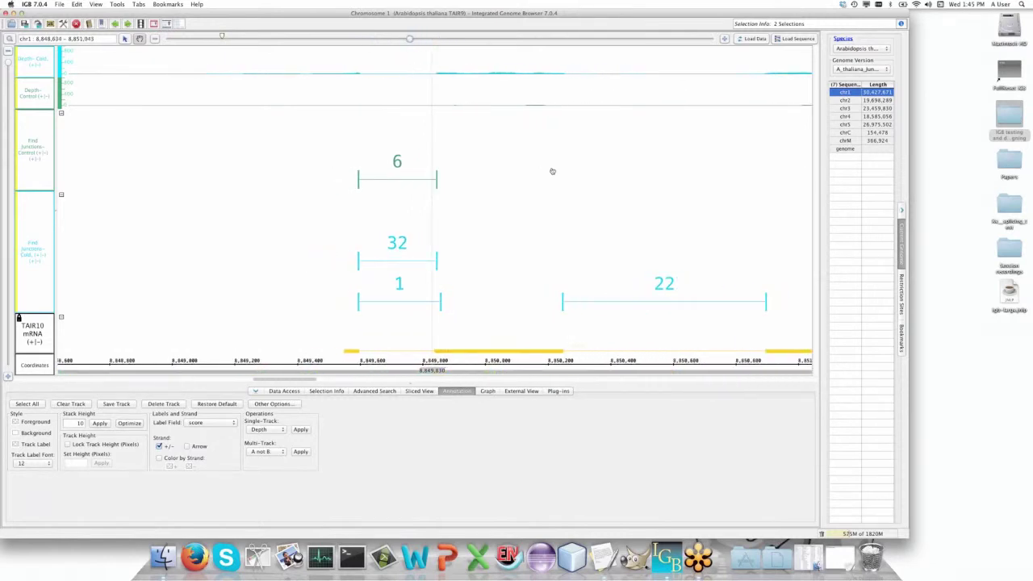
drag(506, 170, 380, 258)
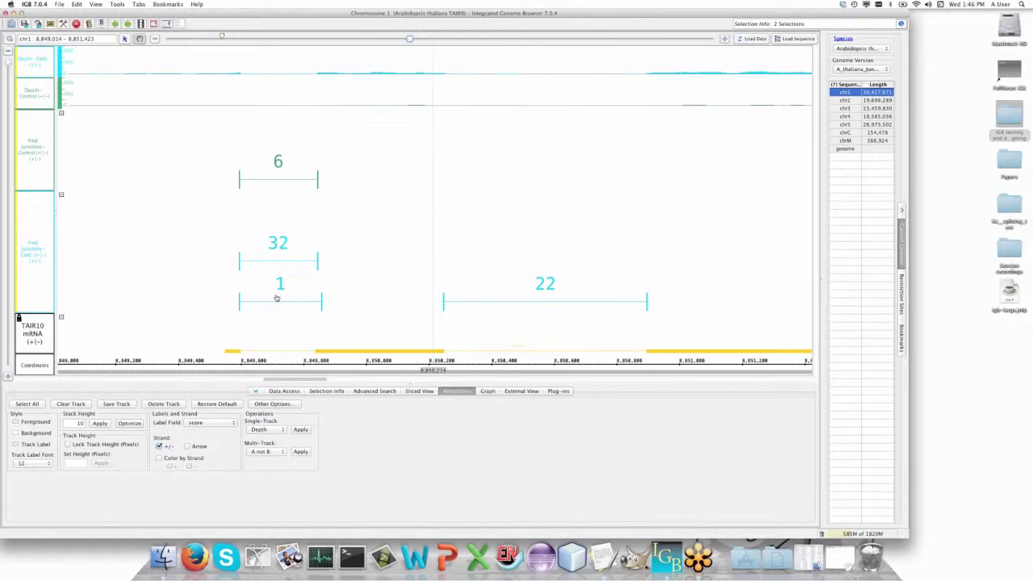
scroll(338, 163, left, 5)
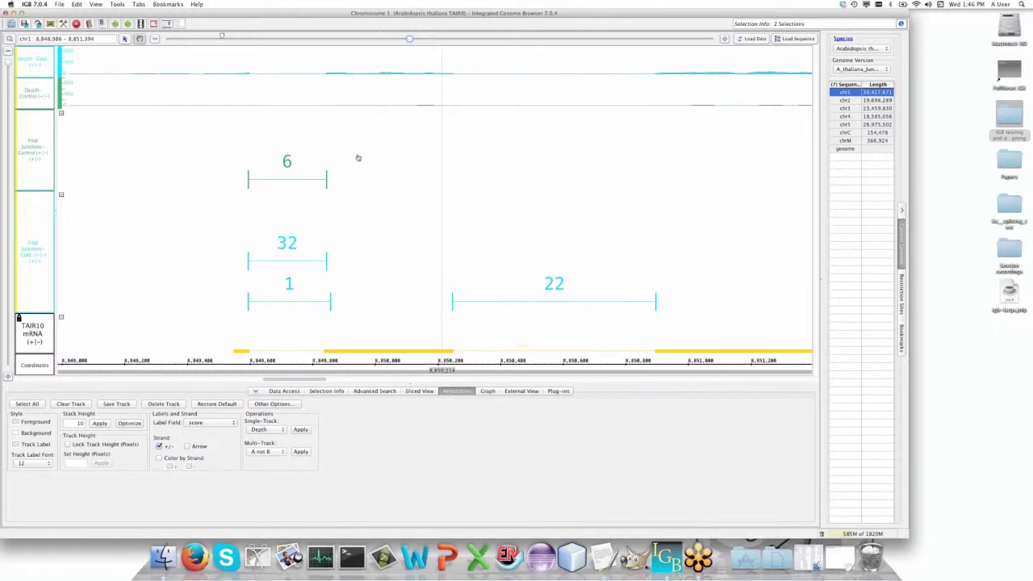
click(379, 152)
drag(409, 39, 548, 40)
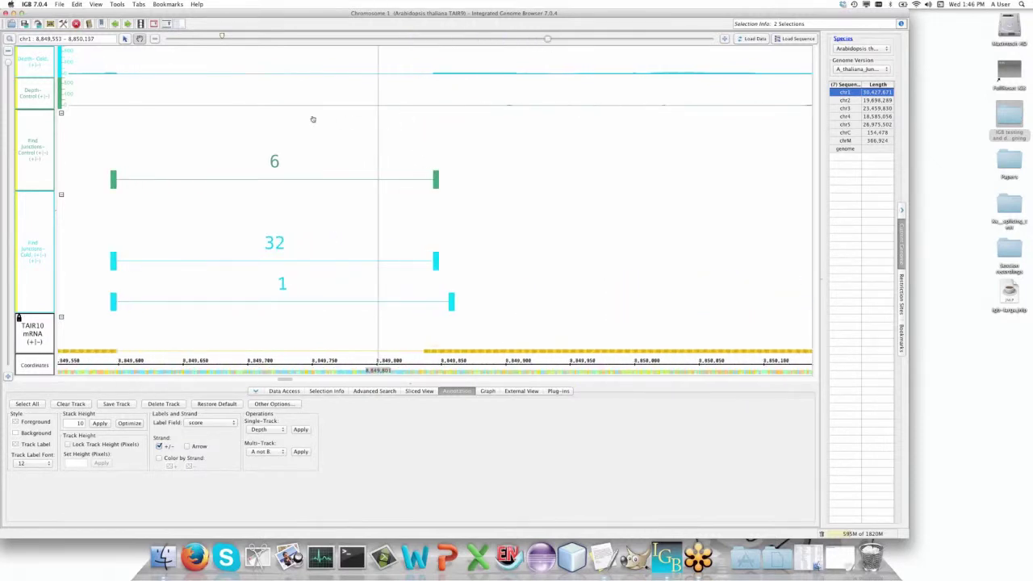
drag(291, 122, 395, 121)
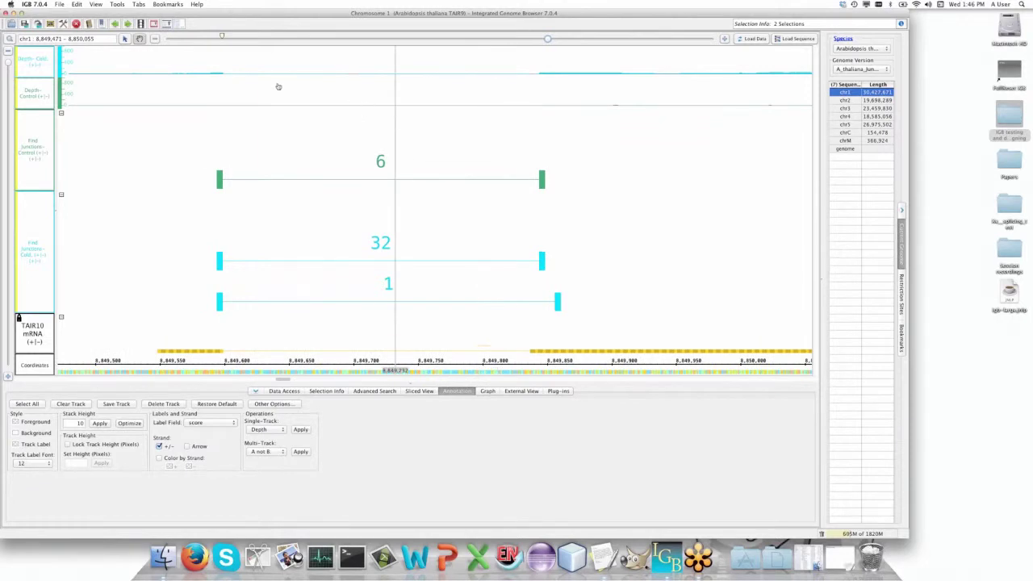
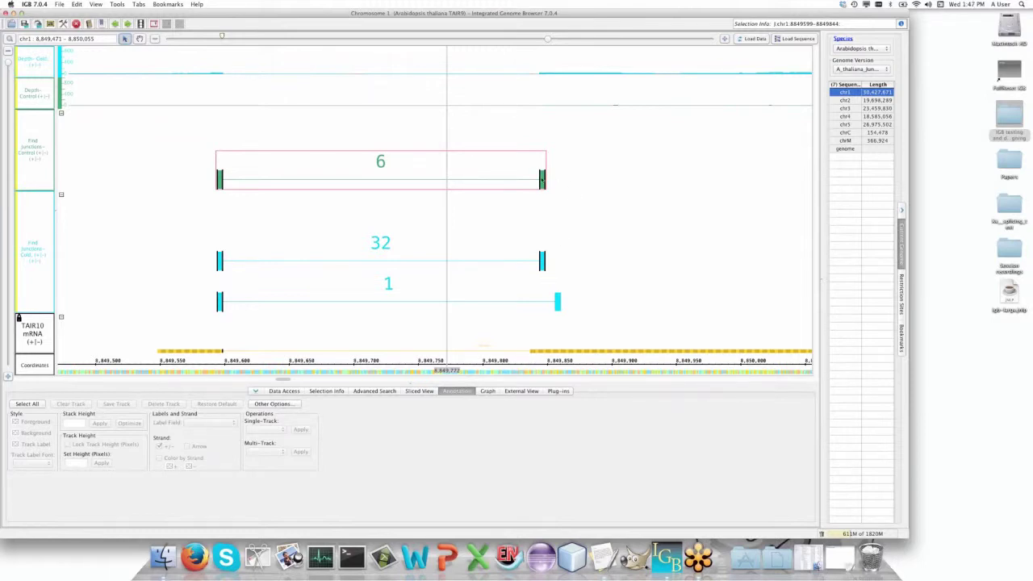
- Zoom in on the junction ends at position 8,849,844 and turn off the zoom stripe label
click(540, 182)
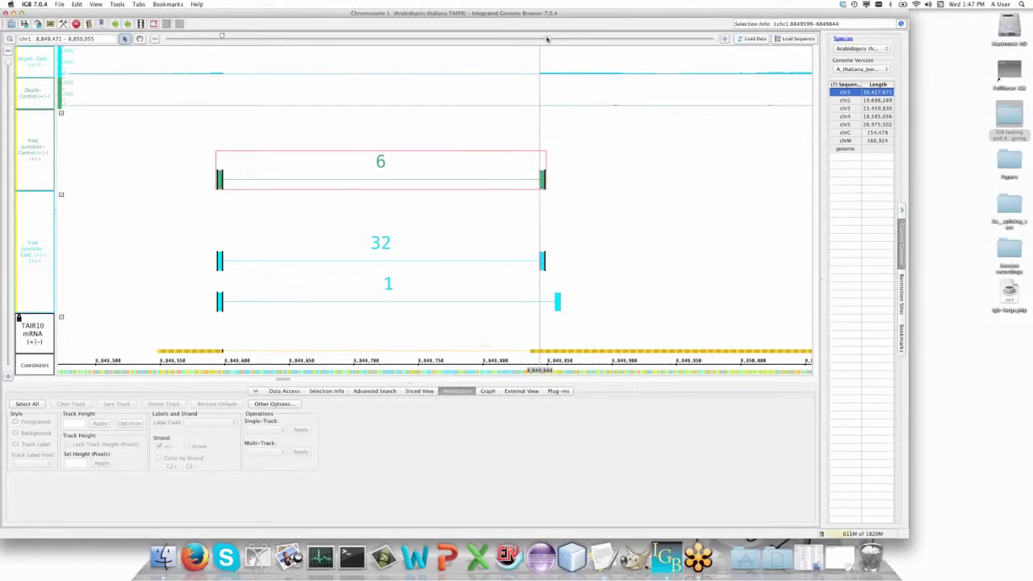
drag(553, 38, 699, 53)
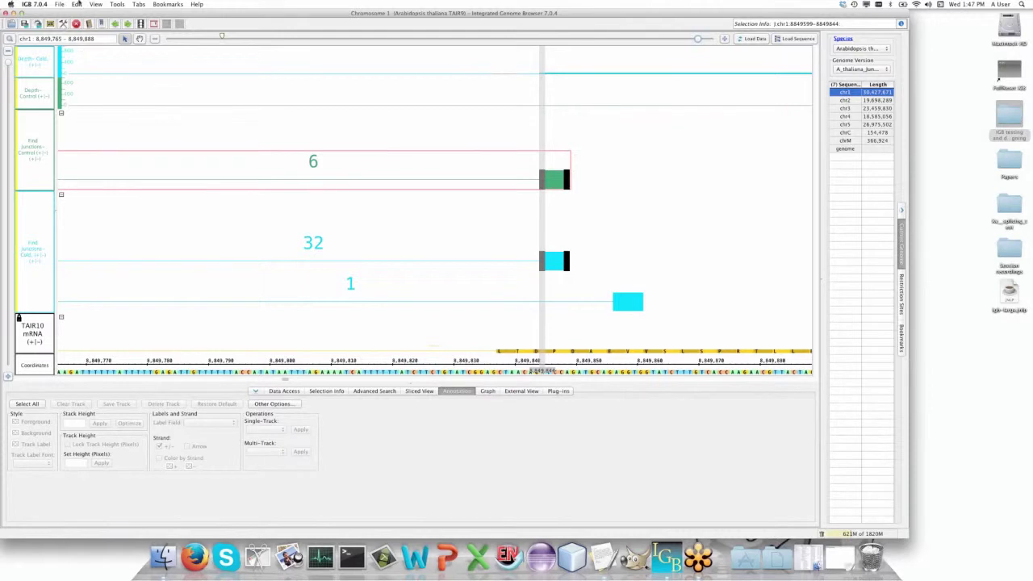
click(98, 6)
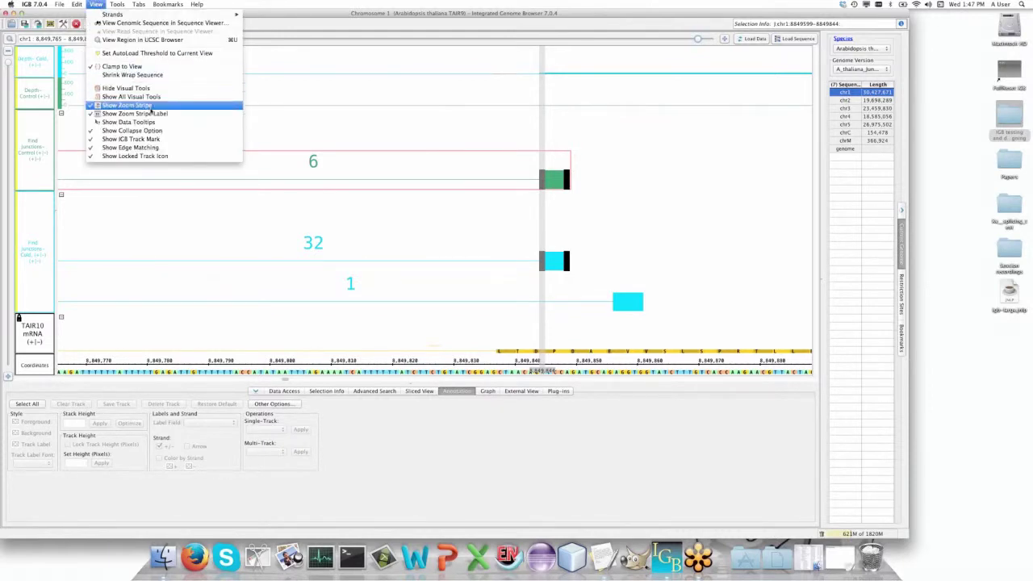
click(154, 114)
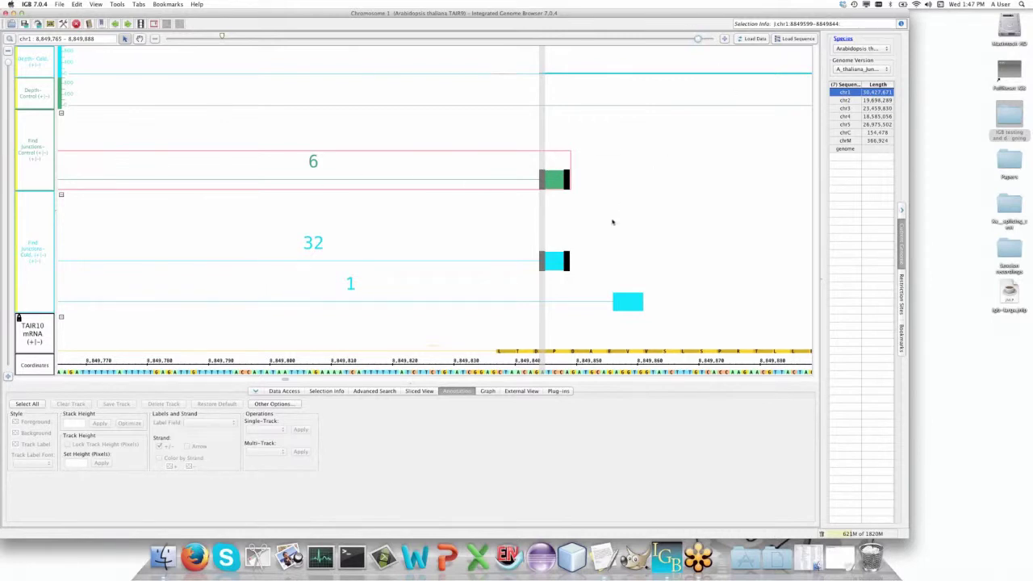
- Select the lower Cold junction, scored 1, and compare its ends with the Control junction and the other Cold junction
click(446, 304)
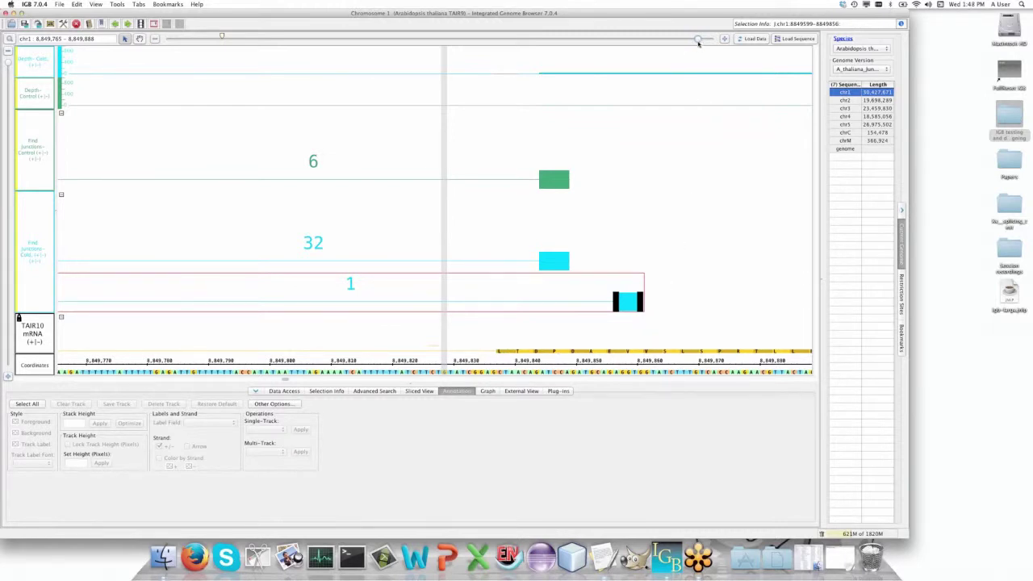
drag(698, 42, 520, 54)
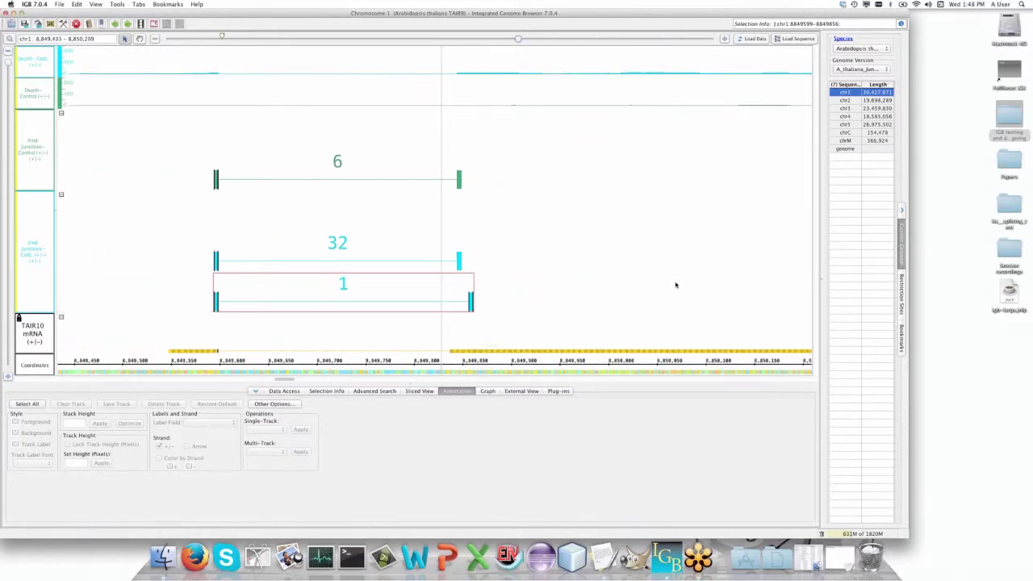
- Navigate to the overlapping Control and Cold junctions near position 8,868,300 on chromosome 1 for a close-up comparison
drag(519, 40, 150, 93)
click(139, 39)
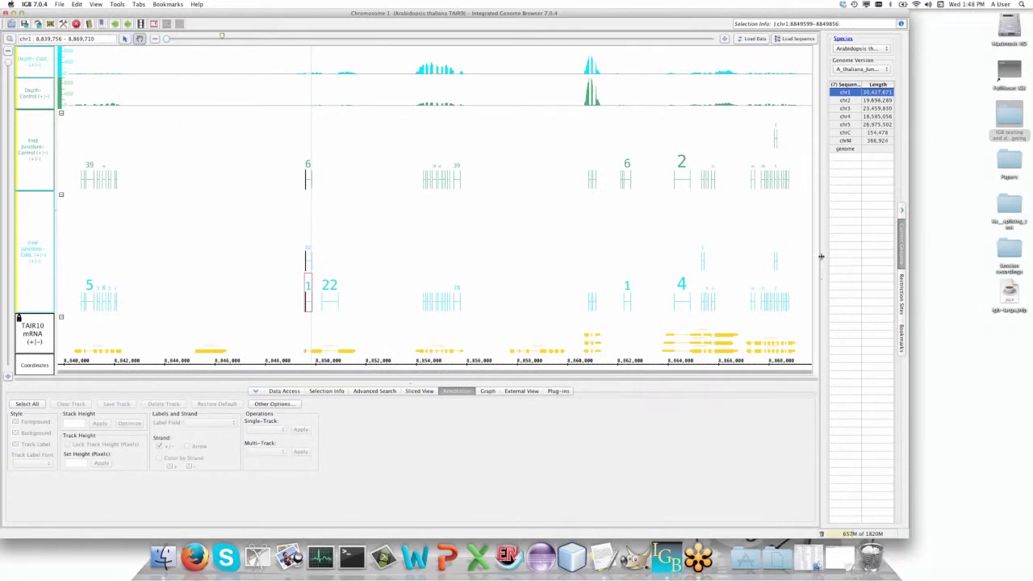
click(584, 224)
click(126, 38)
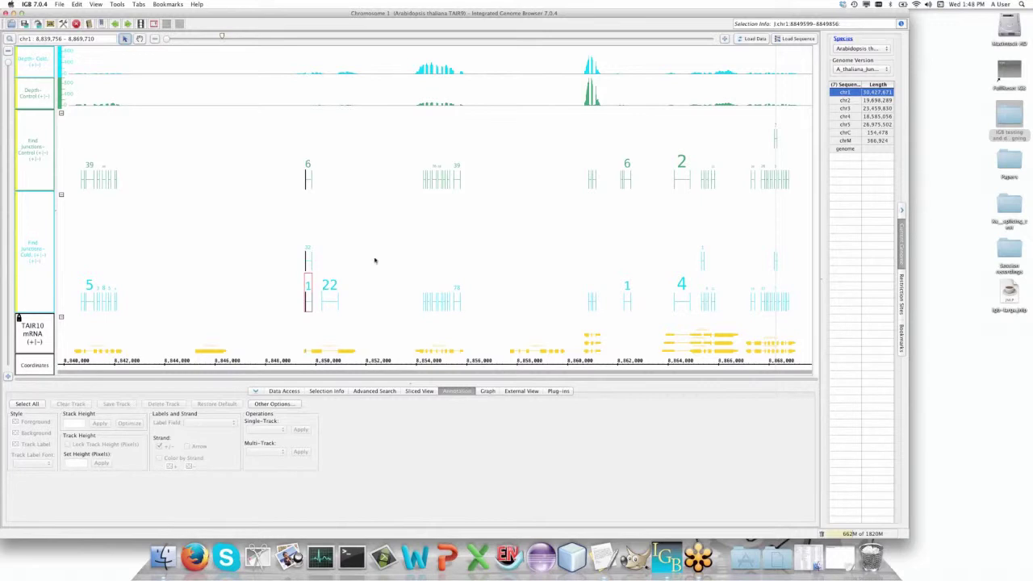
drag(166, 38, 389, 70)
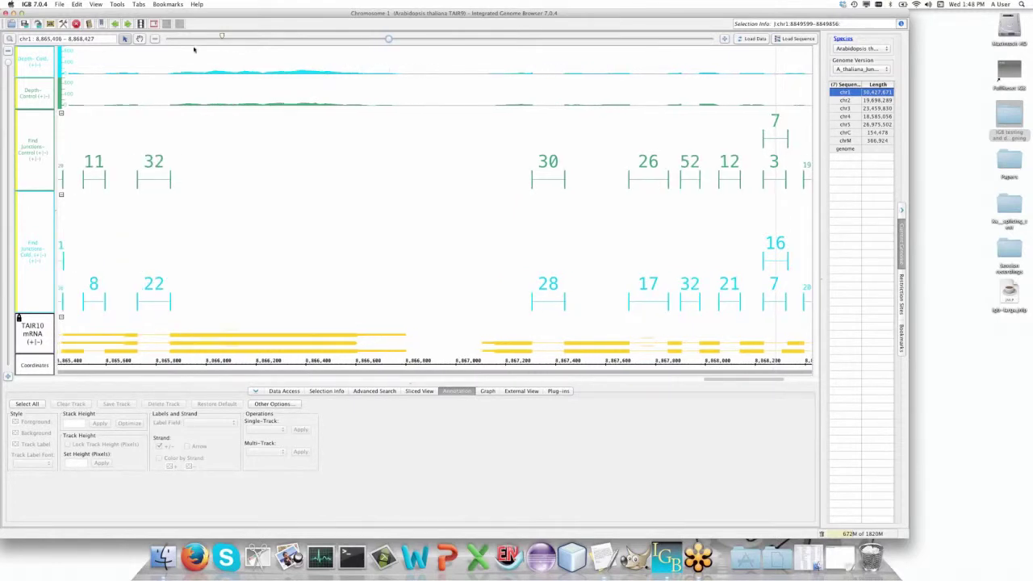
click(139, 39)
drag(687, 233, 352, 247)
click(352, 247)
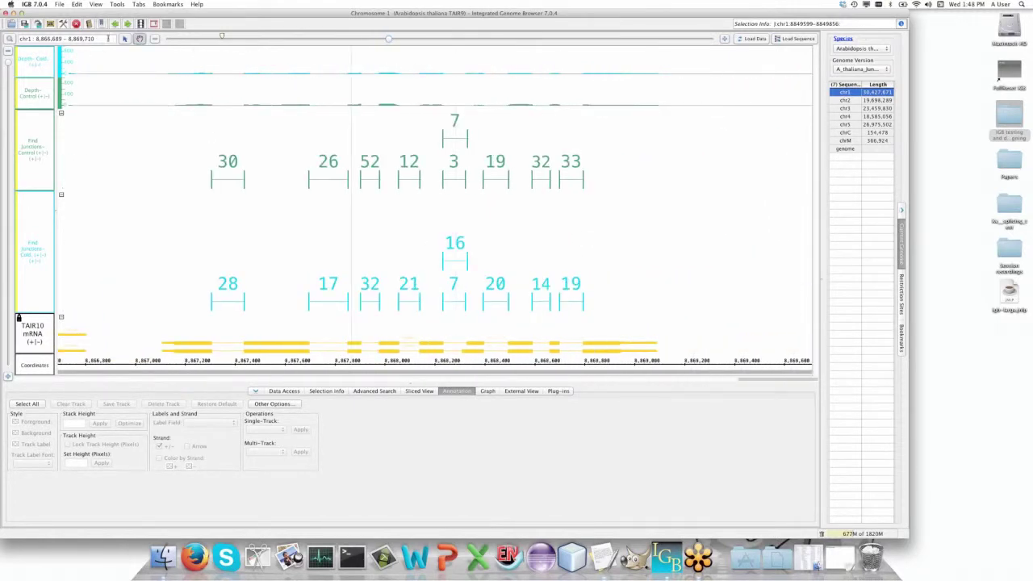
click(126, 39)
drag(388, 39, 577, 40)
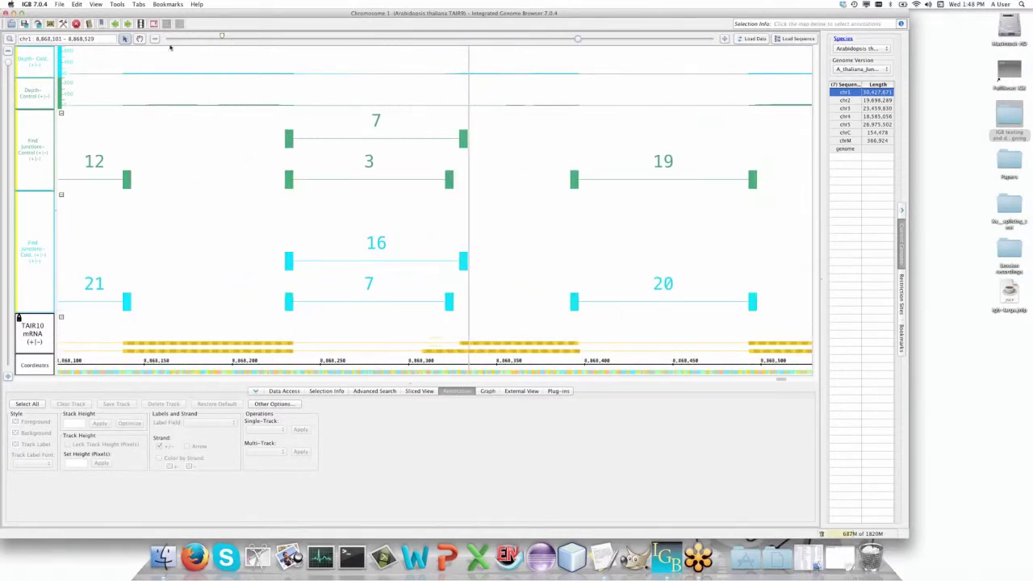
- Use edge matching to compare the two gene models' introns near 8,868,300 with the Control and Cold junctions
click(355, 352)
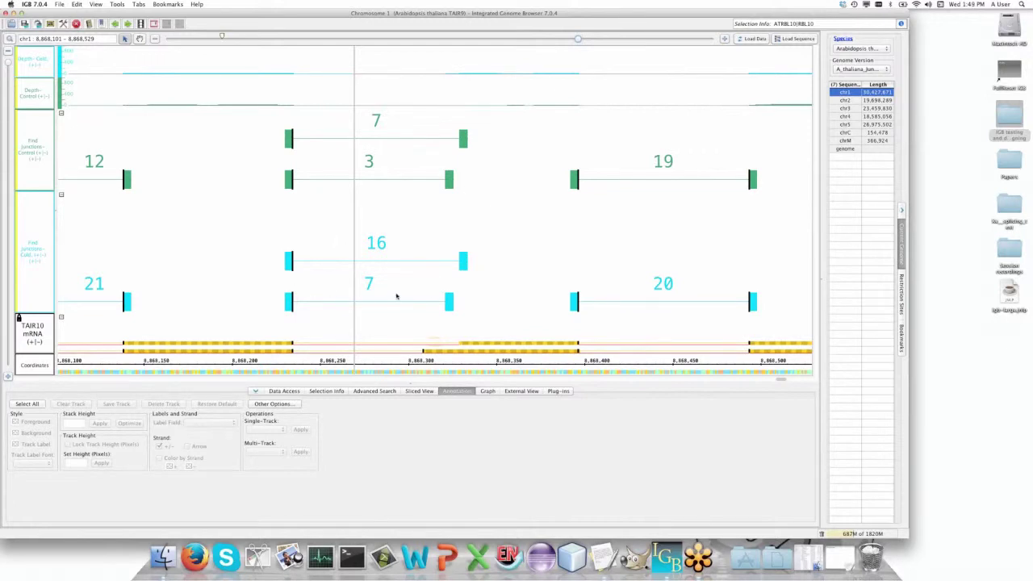
click(438, 346)
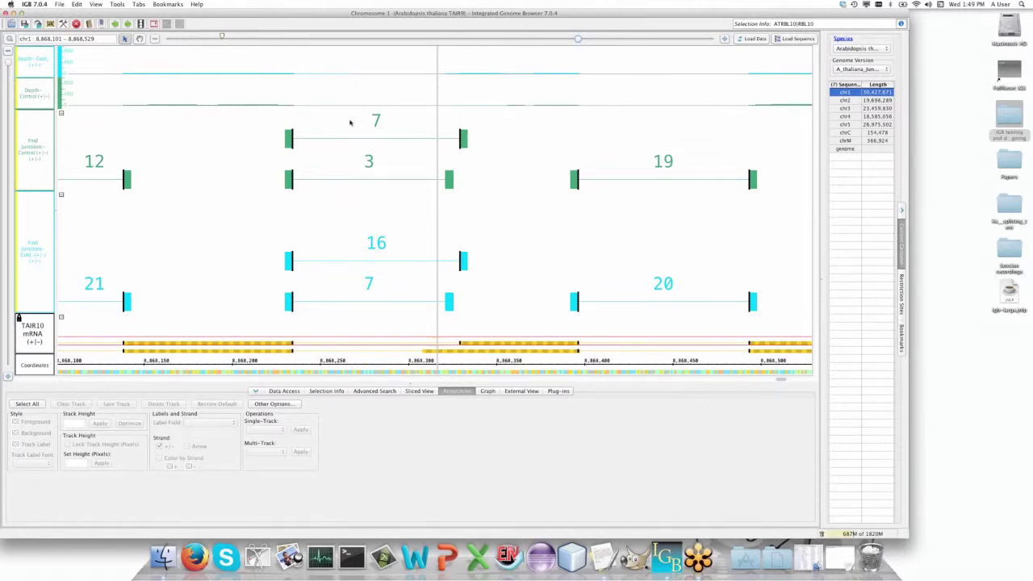
click(461, 142)
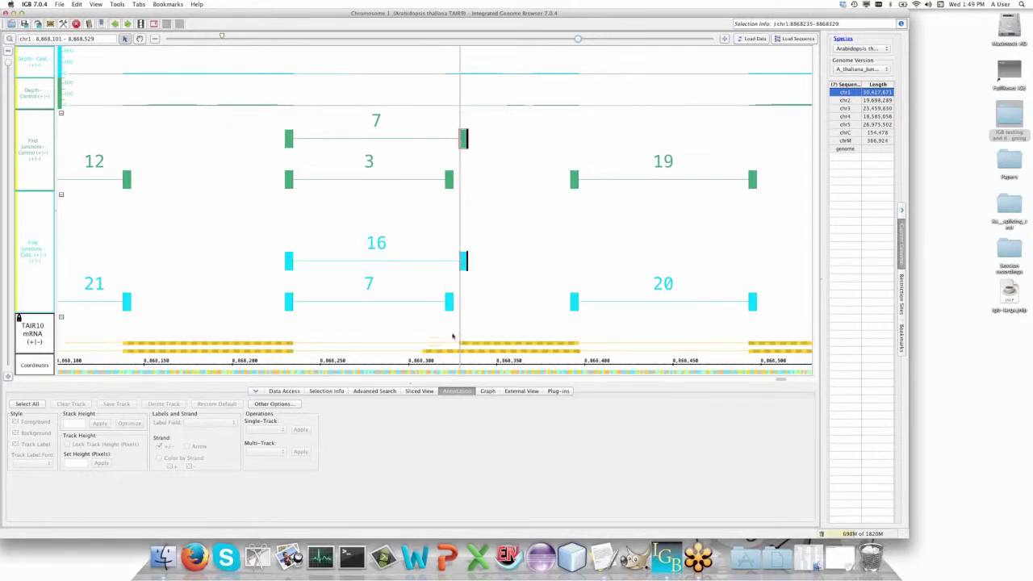
- Optimize the stack height of the TAIR10 mRNA track
click(31, 340)
click(131, 424)
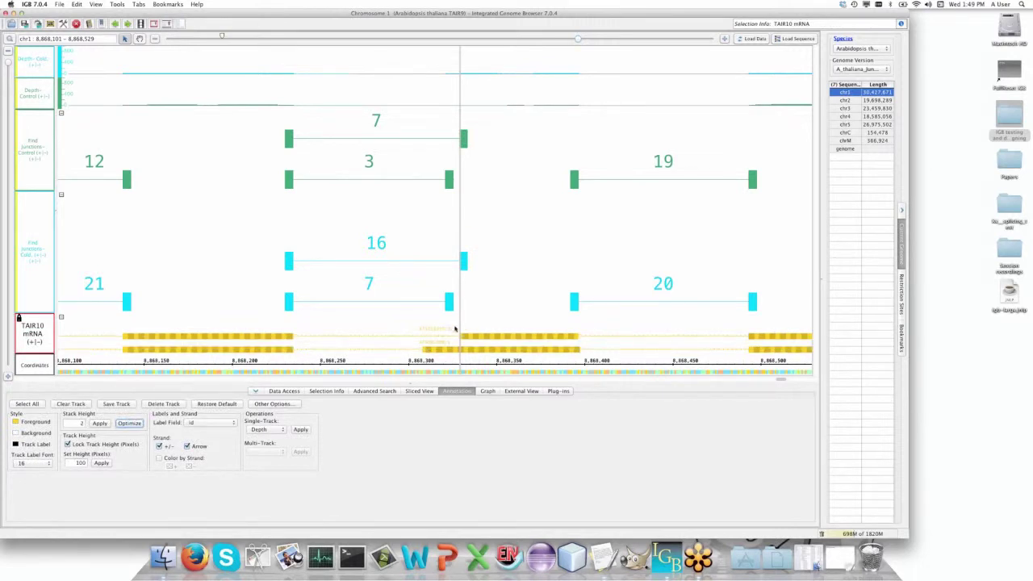
- Compare the alternative junction ends near 8,868,321 and 8,868,329 in Control and Cold against the two TAIR10 gene models
click(374, 261)
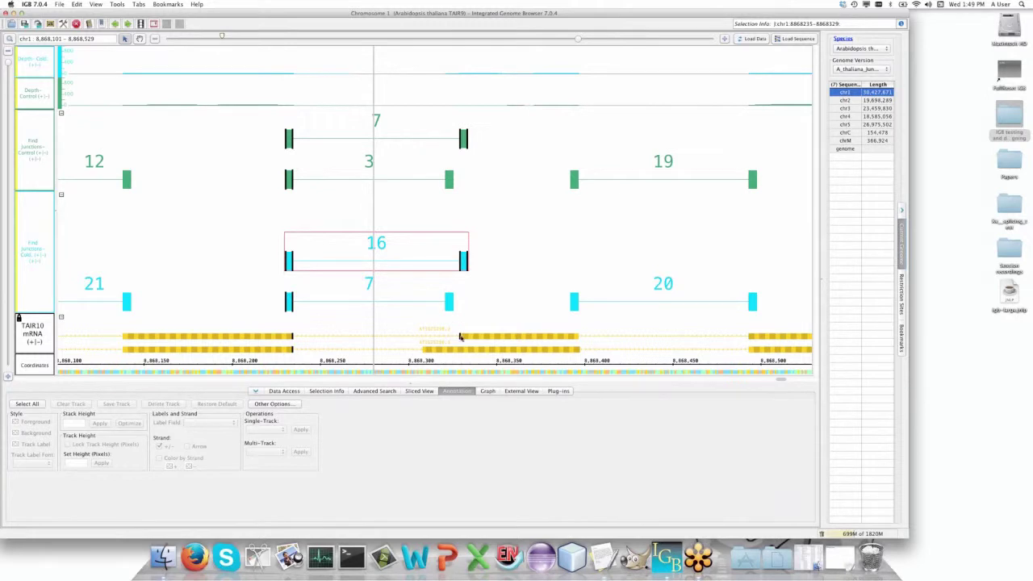
click(393, 182)
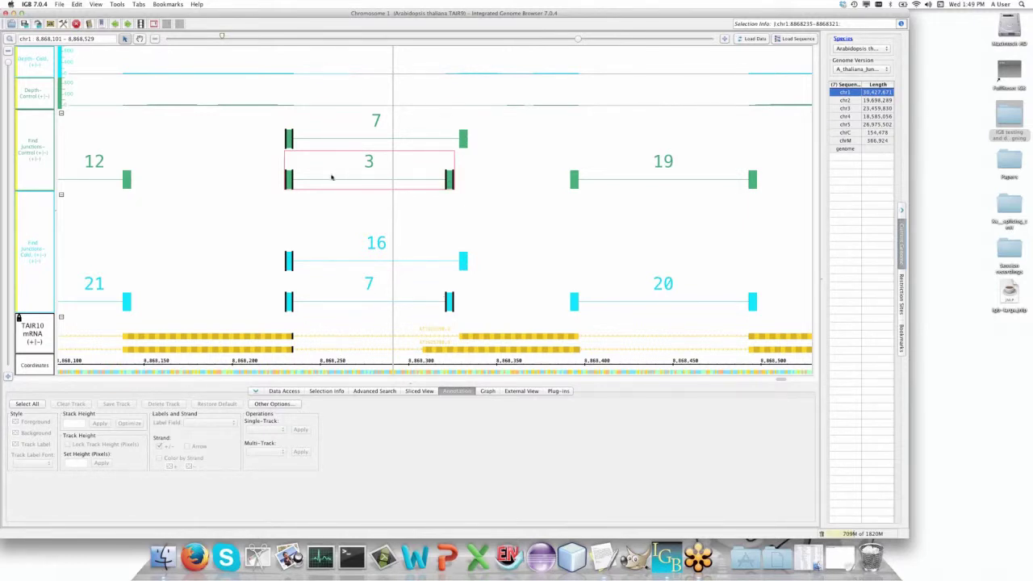
click(446, 312)
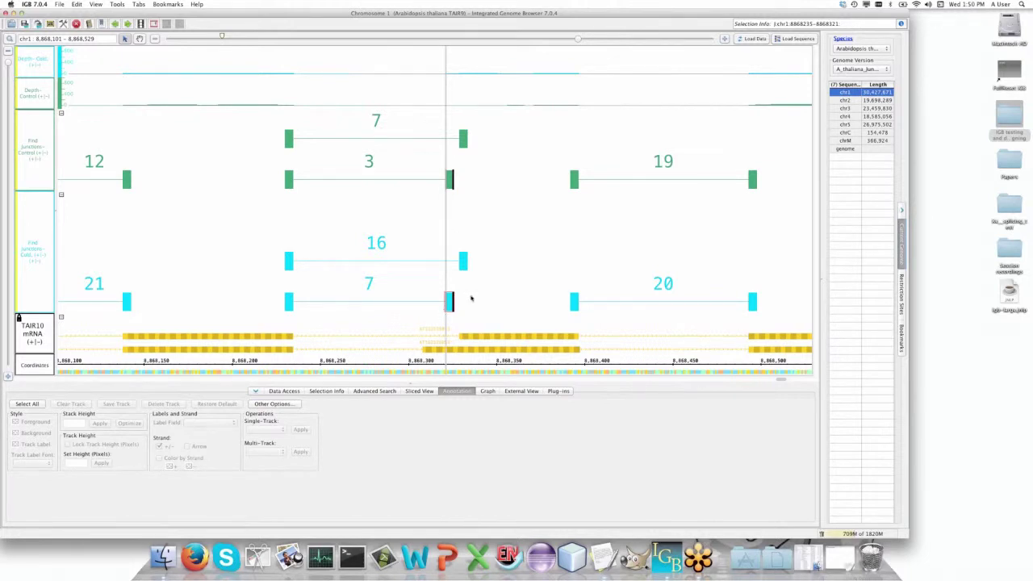
- Examine the Control and Cold junctions in the unannotated region between about 8,862,100 and 8,862,500
drag(579, 38, 257, 38)
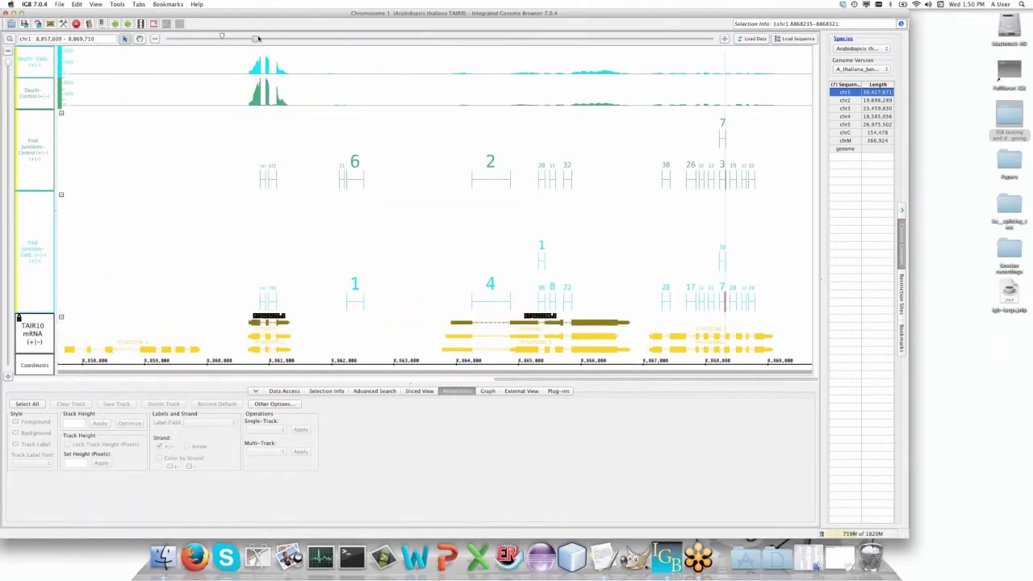
click(347, 245)
drag(255, 38, 473, 37)
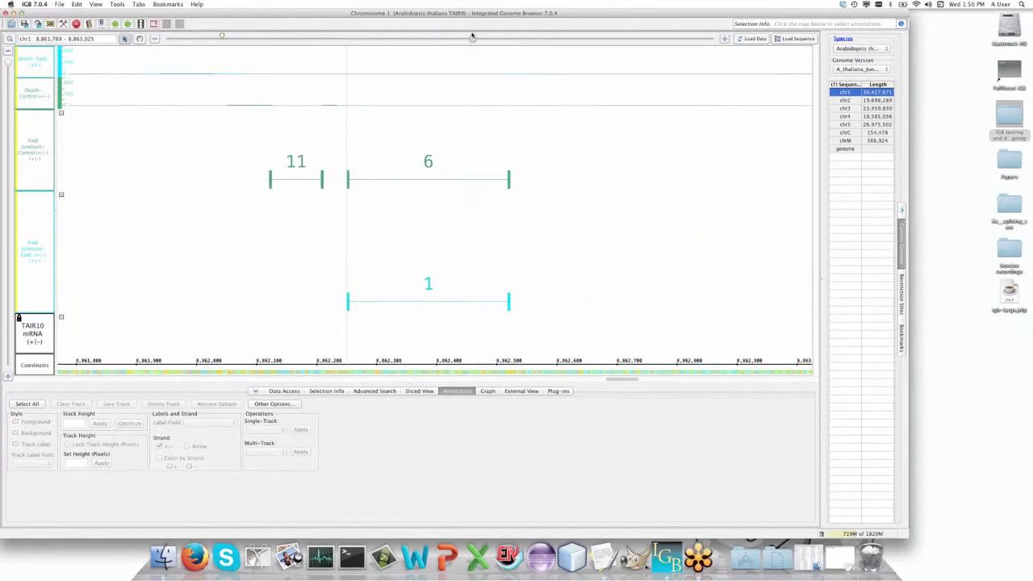
click(140, 39)
drag(313, 150, 403, 143)
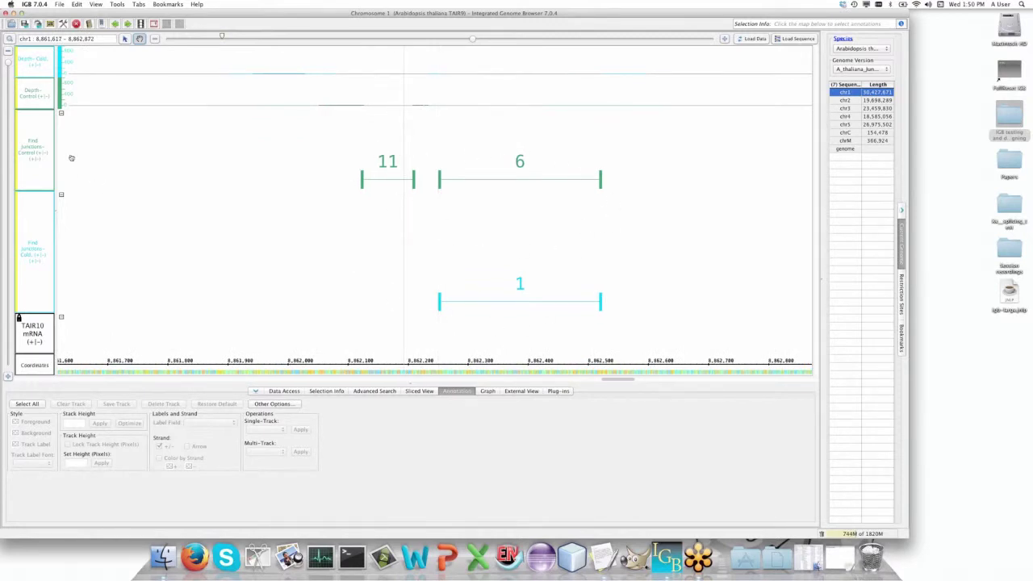
- Set the Y-axis maximum of both the Cold and Control Depth graphs to 100, and finally to 40
click(36, 65)
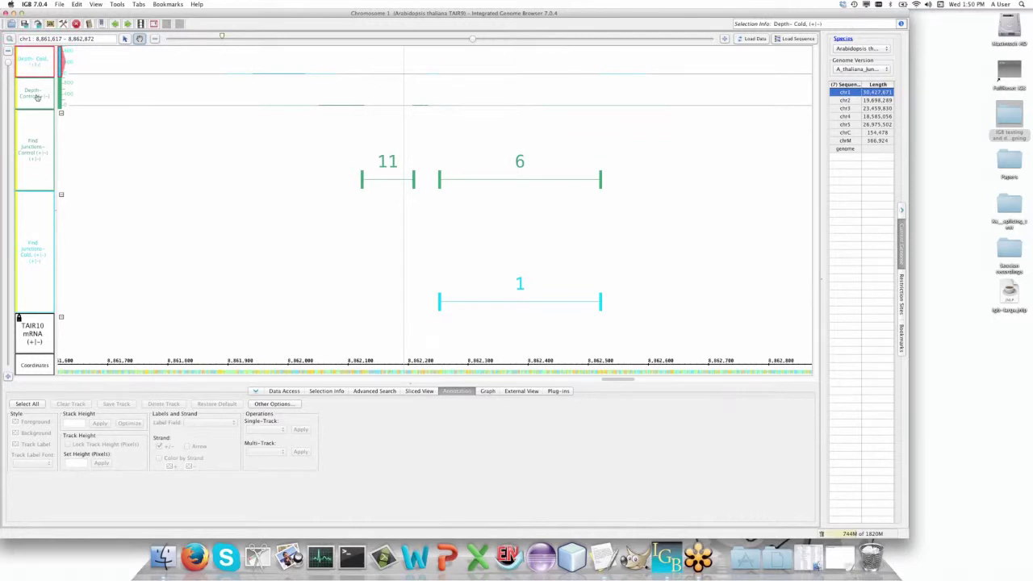
shift+click(37, 96)
click(487, 391)
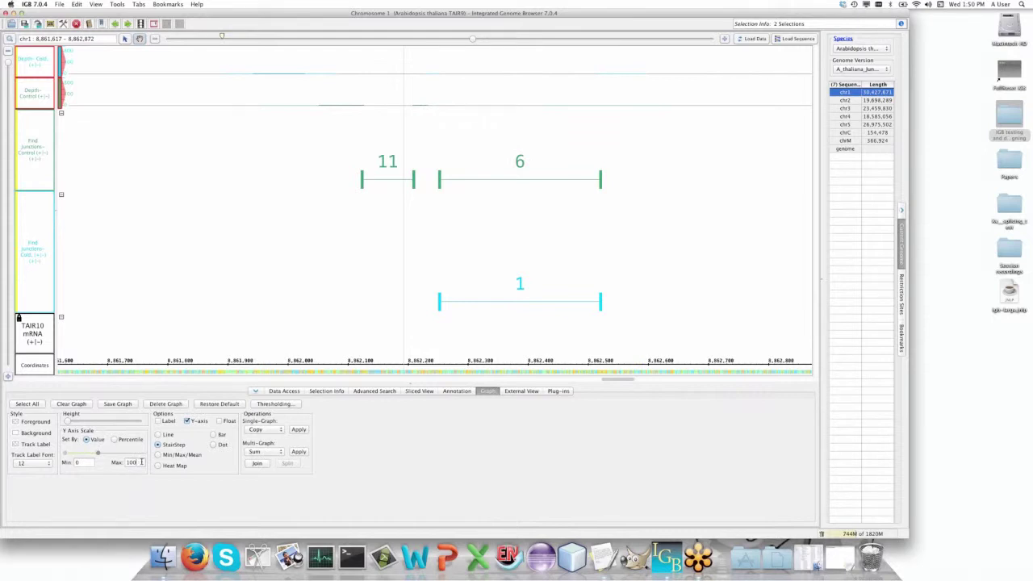
key(Return)
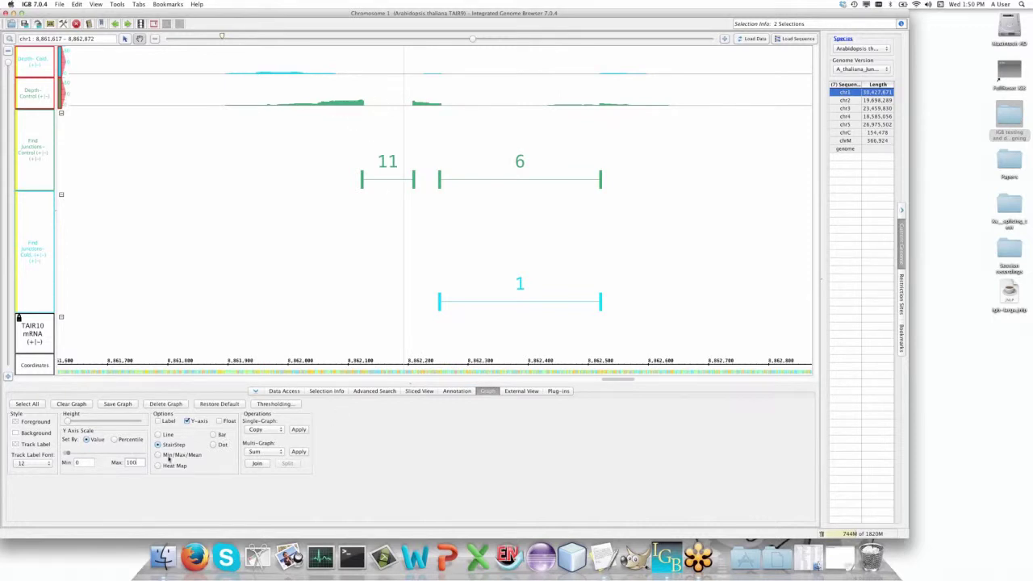
double_click(131, 462)
text(40)
key(Return)
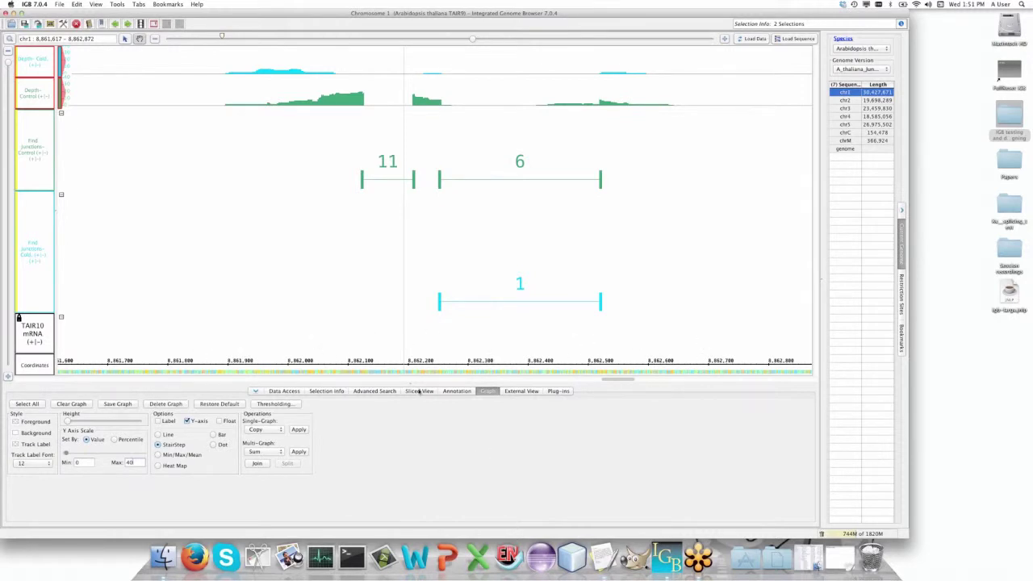
- Show the Control and Cold read alignment tracks and examine the full stack of Control reads around 8,862,200
click(288, 391)
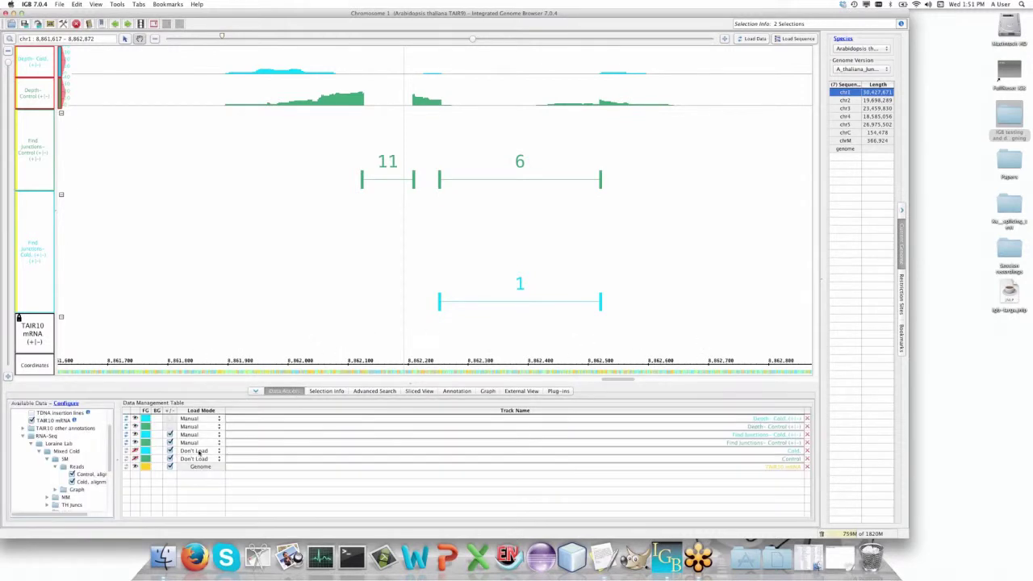
click(136, 459)
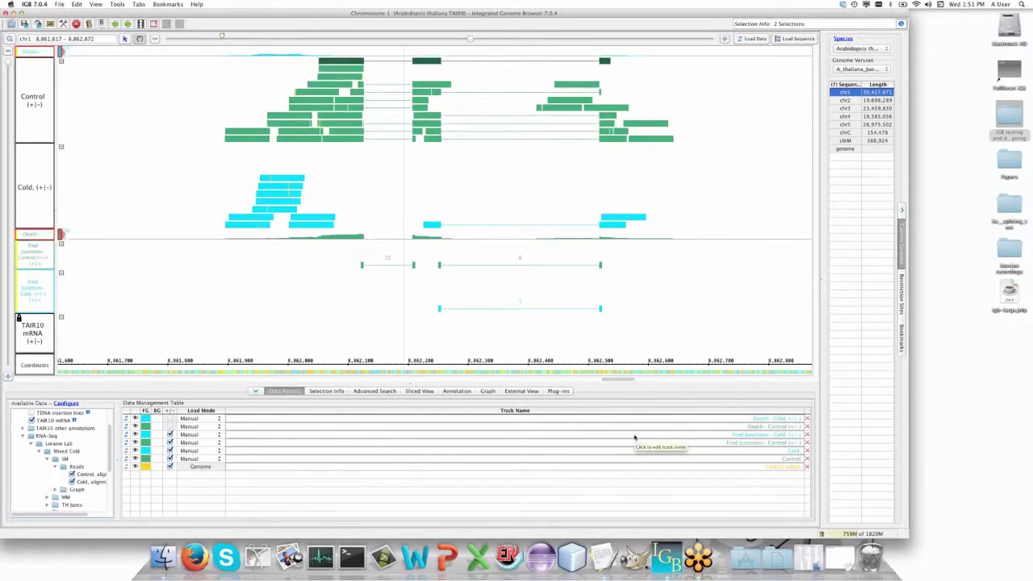
click(32, 101)
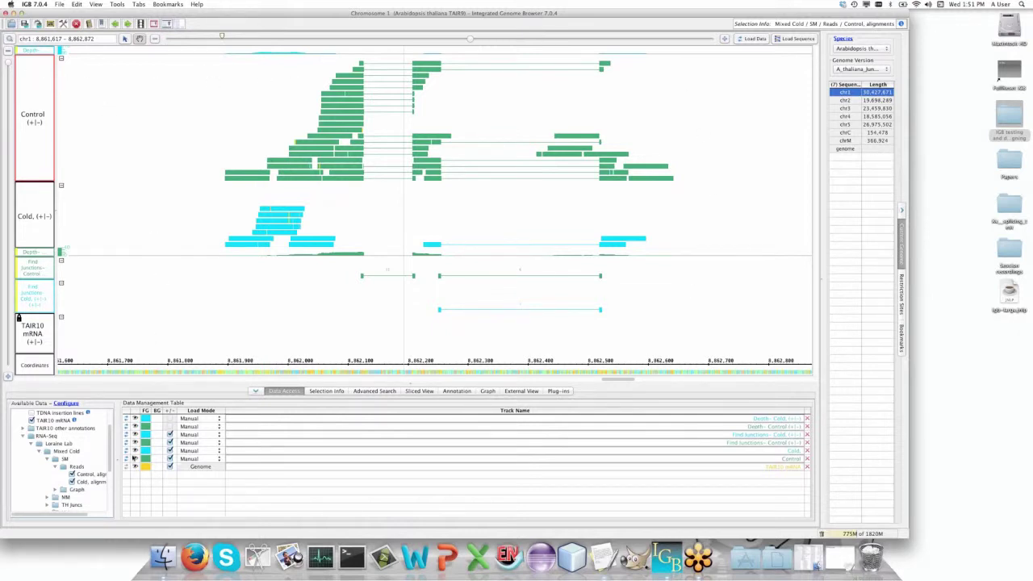
- Collapse the Control and Cold read alignment tracks and hide both of them
click(61, 59)
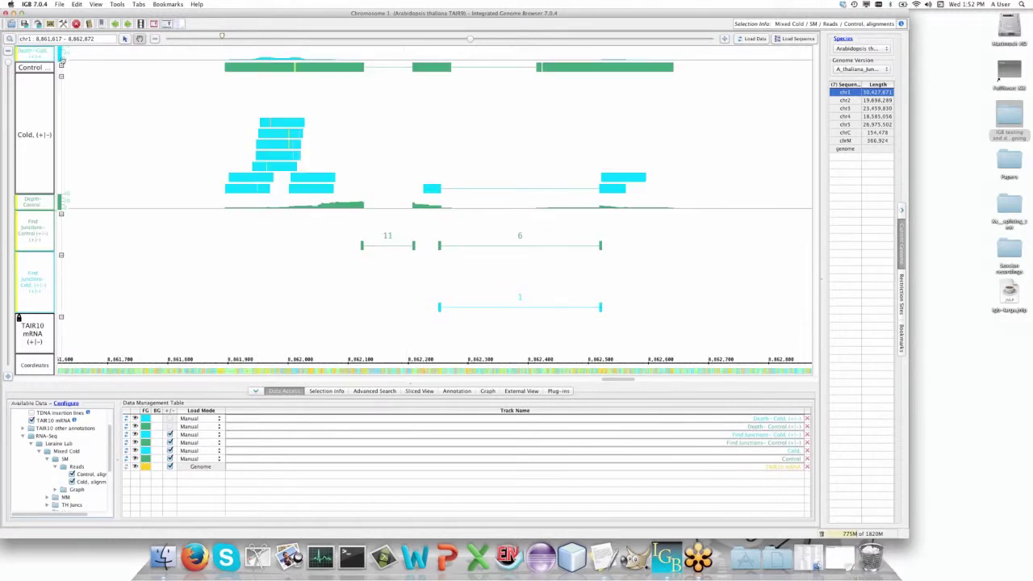
click(62, 78)
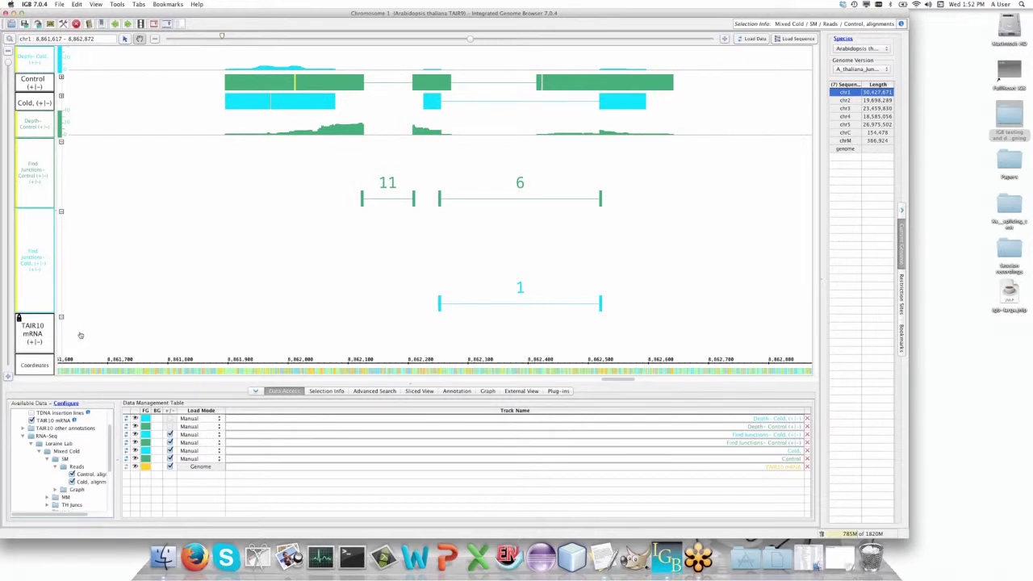
click(135, 452)
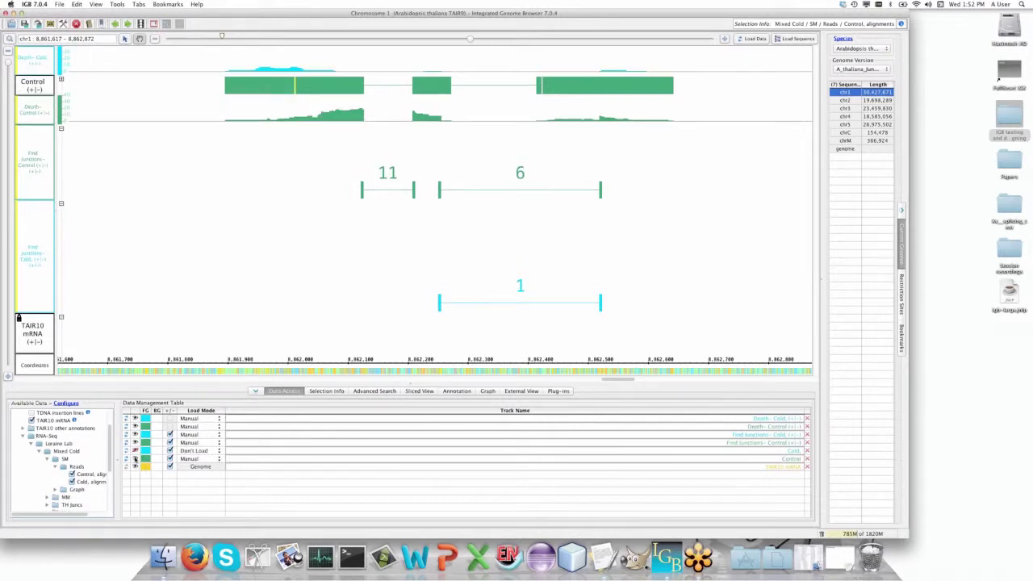
click(135, 459)
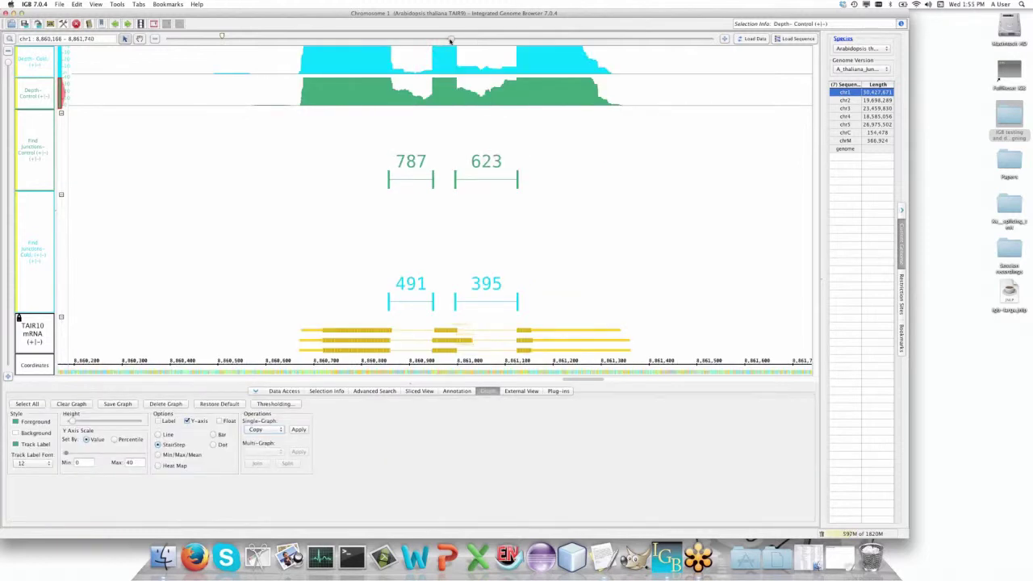
- Zoom out to the whole region 8,839,756 – 8,869,710 to look over all junctions and depth graphs
drag(450, 41, 166, 41)
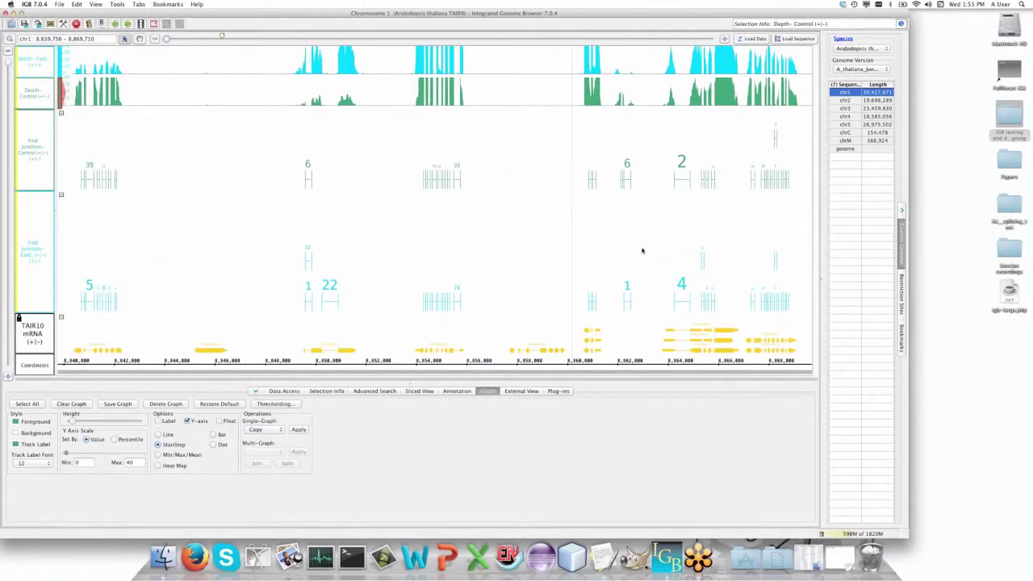